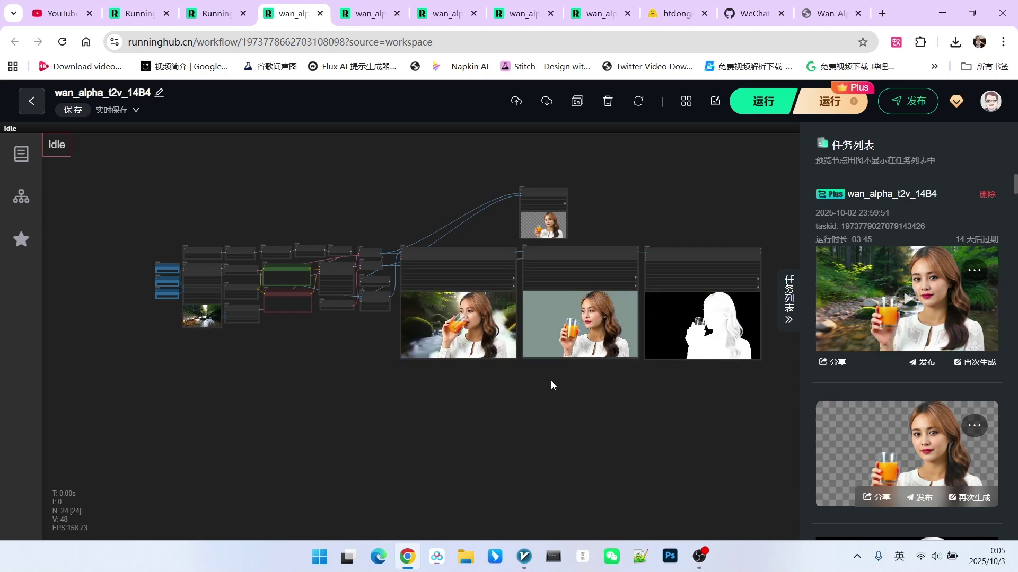
- Examine the foreground video and the alpha mask video generated by the wan_alpha_t2v_14B4 workflow up close
scroll(620, 374, up, 6)
drag(622, 379, 553, 437)
scroll(568, 415, up, 5)
scroll(465, 299, down, 4)
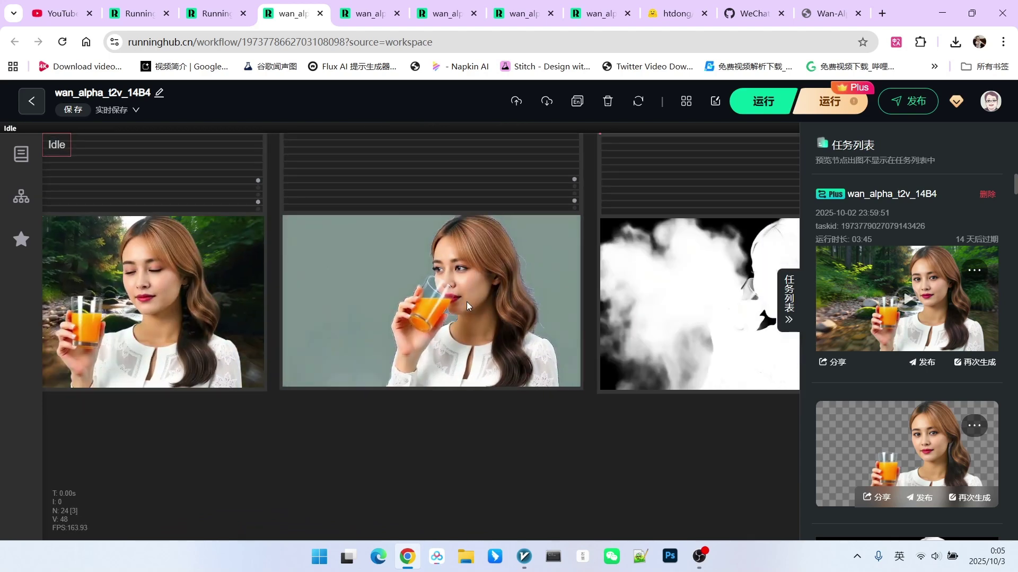
drag(695, 416, 566, 443)
scroll(612, 340, up, 4)
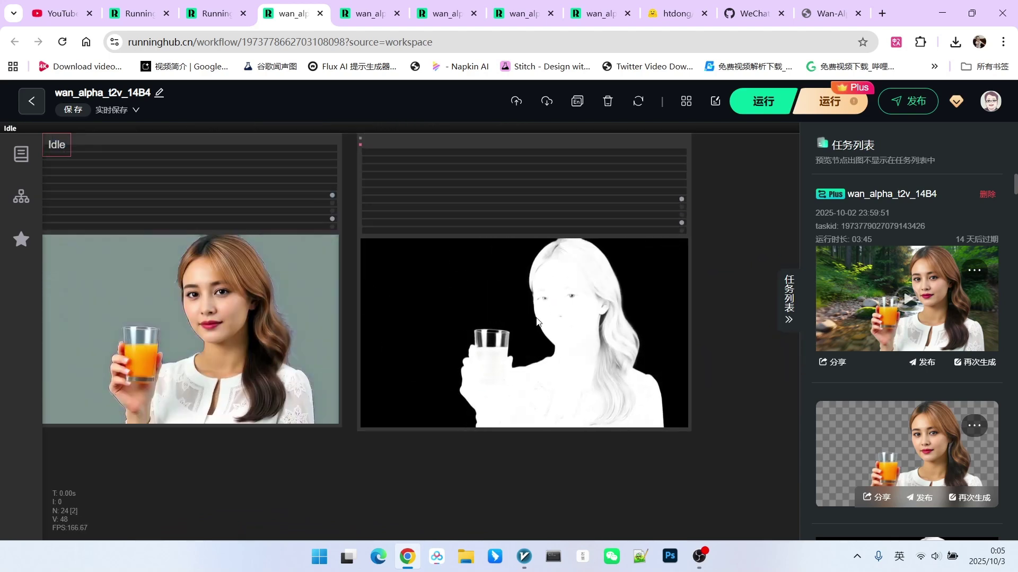
scroll(588, 315, up, 2)
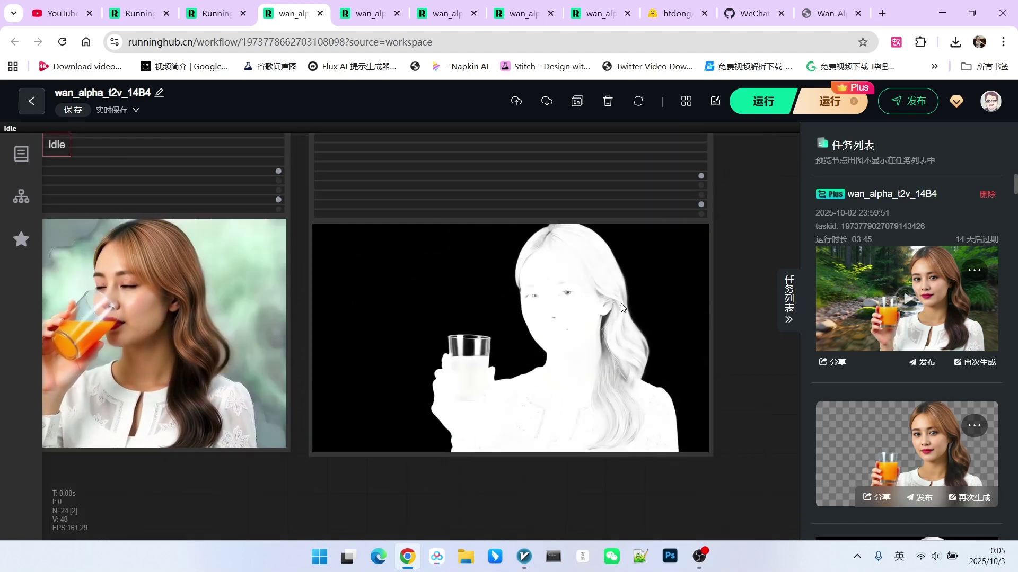
scroll(621, 304, down, 5)
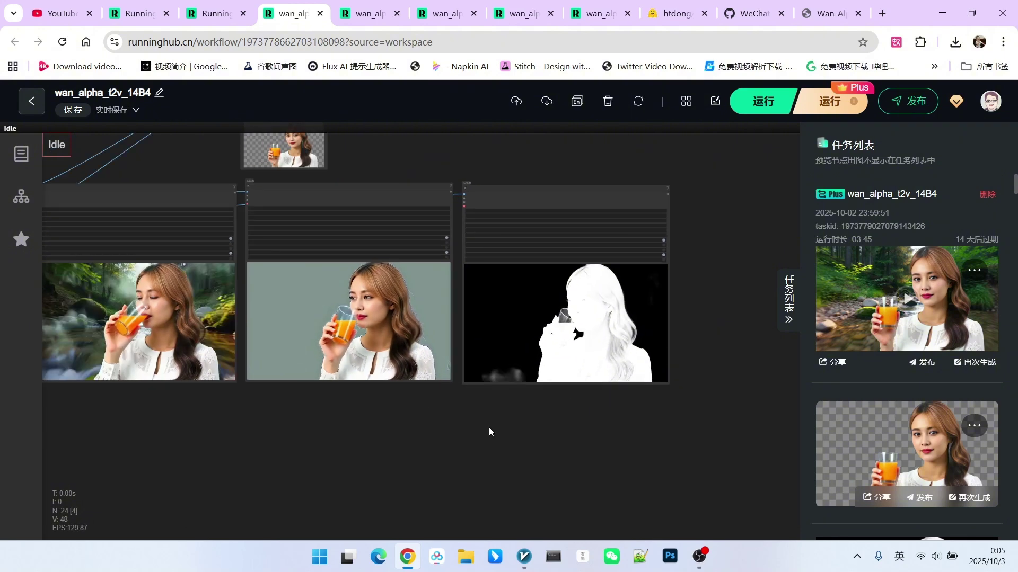
drag(457, 428, 522, 433)
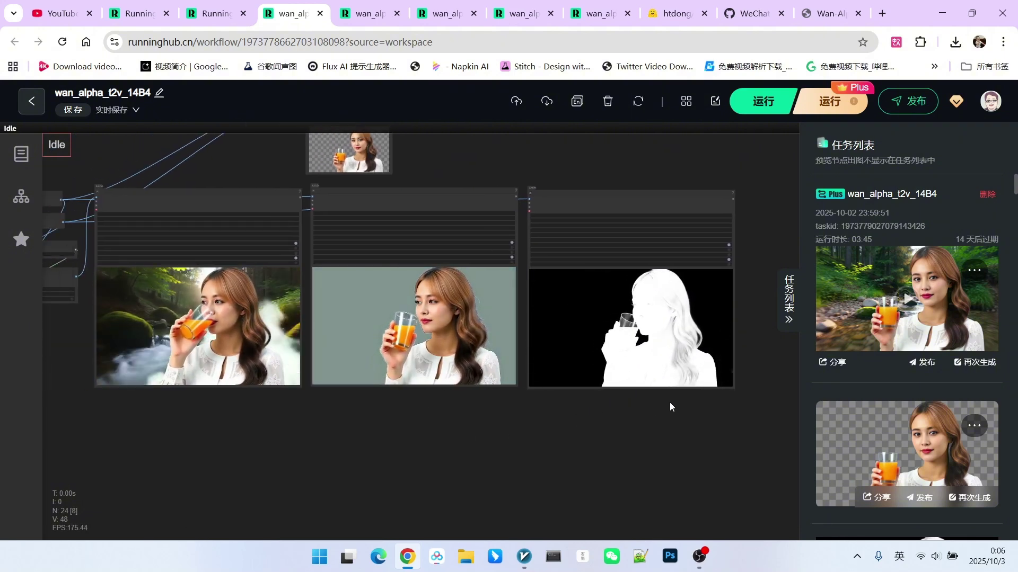
- Compare the alpha mask video with the foreground and composited video outputs side by side
scroll(689, 324, up, 4)
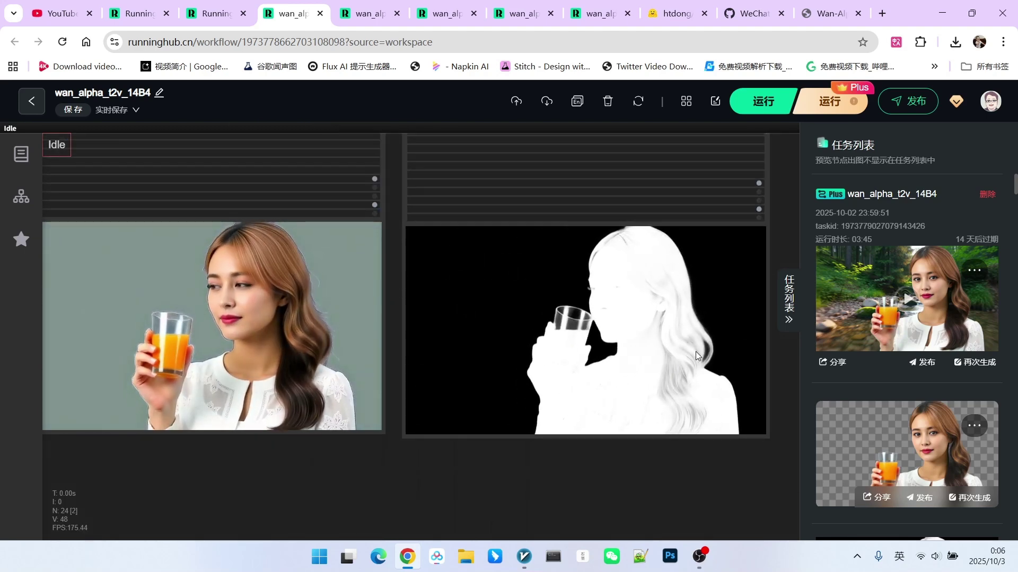
scroll(689, 347, down, 1)
scroll(655, 338, down, 2)
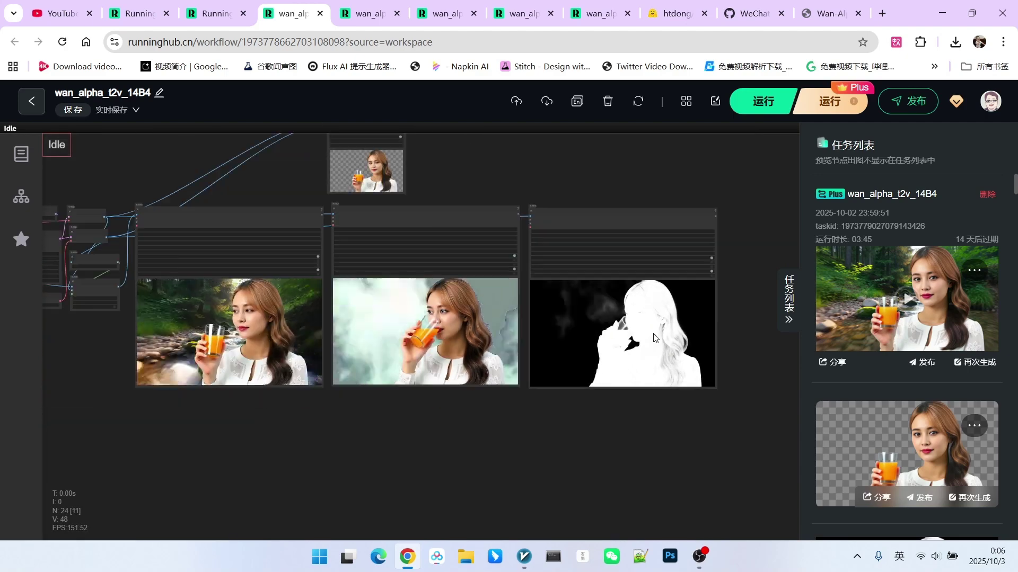
scroll(655, 338, down, 2)
drag(396, 422, 465, 422)
scroll(750, 326, up, 3)
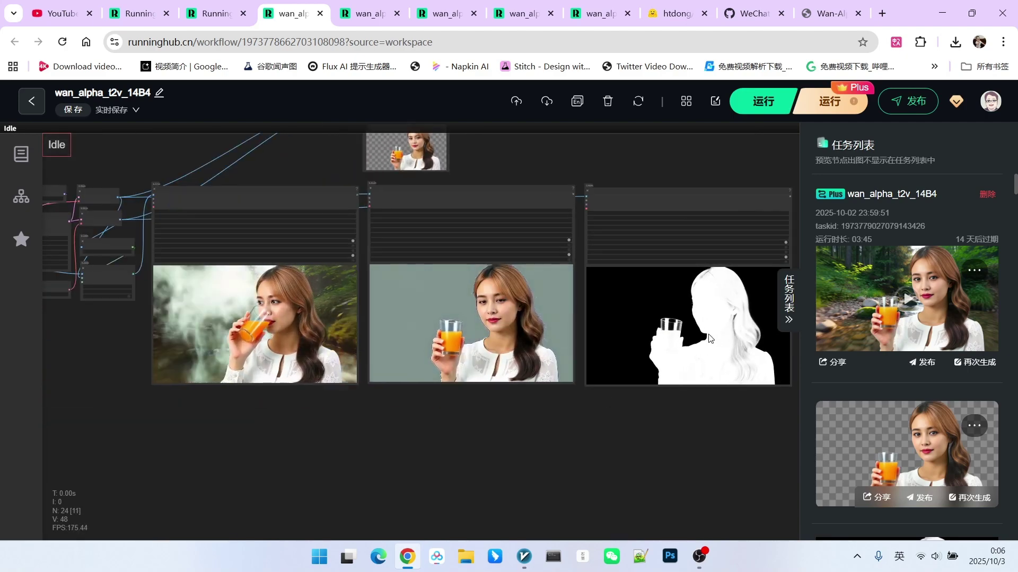
scroll(711, 338, down, 2)
scroll(603, 328, up, 5)
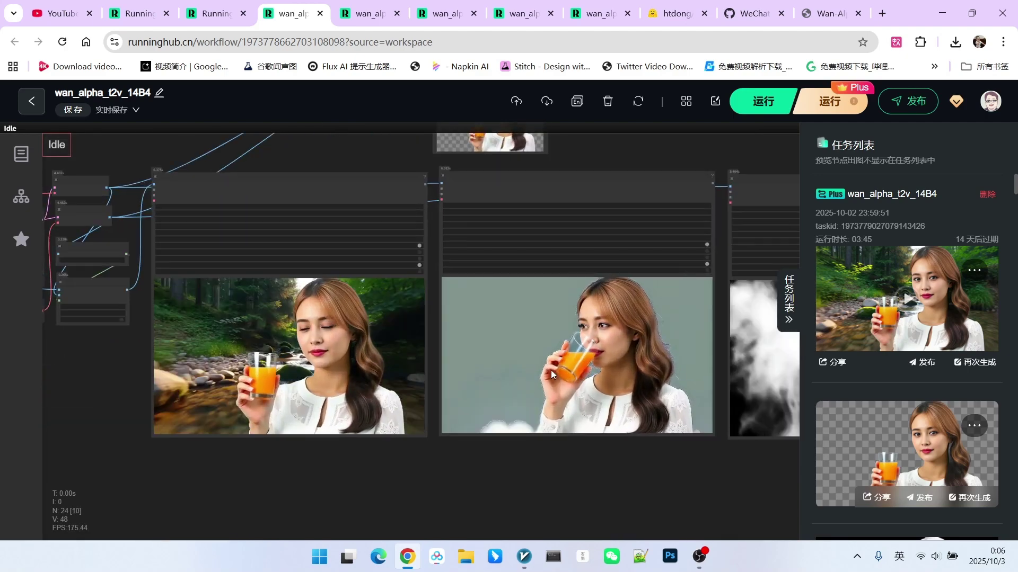
- Inspect the composited video of the woman before the forest stream, and compare it with the grey-background foreground video
scroll(530, 445, left, 2)
scroll(416, 380, up, 2)
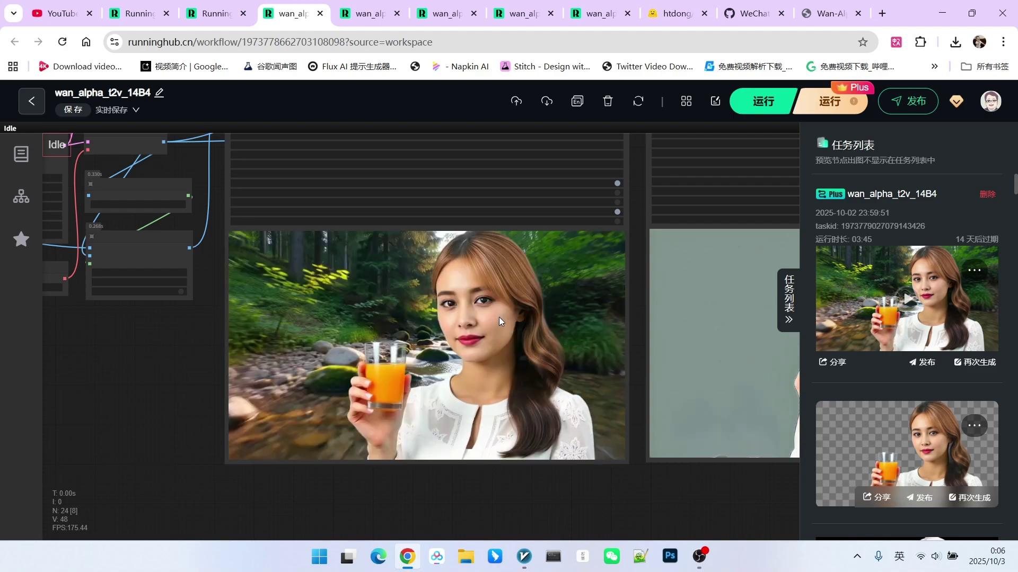
scroll(498, 317, down, 5)
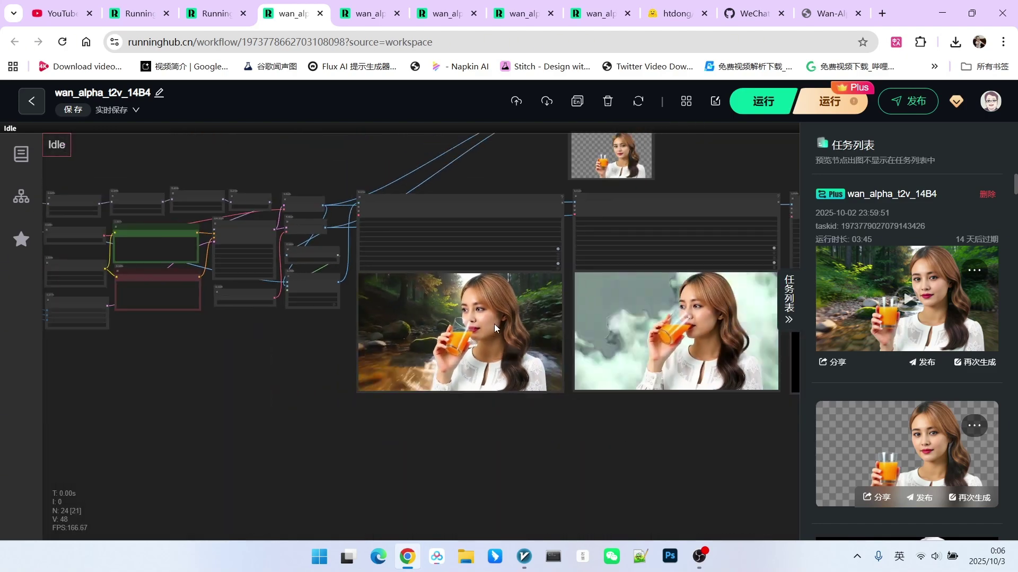
scroll(475, 342, up, 5)
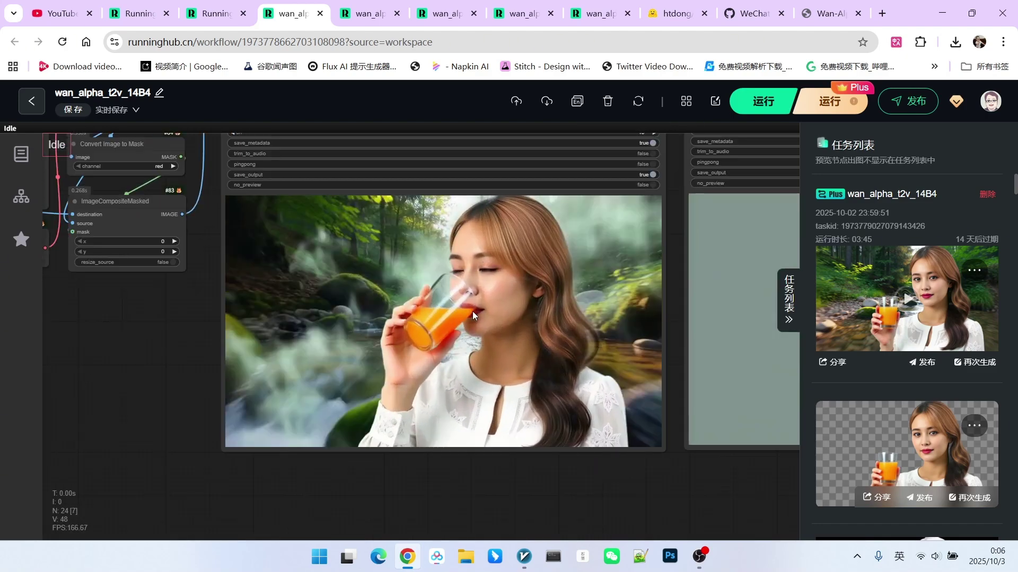
scroll(343, 332, down, 4)
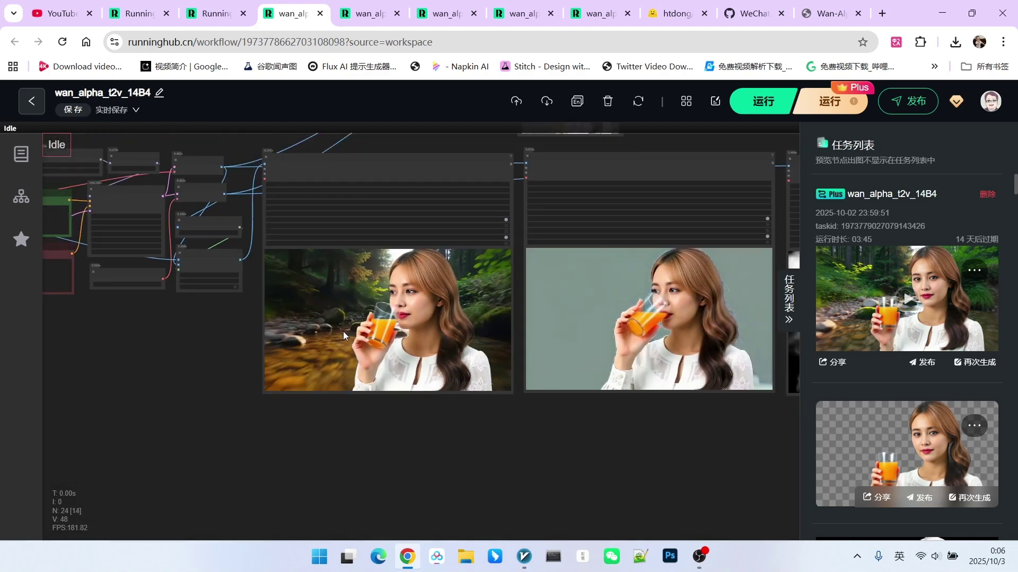
scroll(342, 332, down, 2)
drag(643, 413, 466, 415)
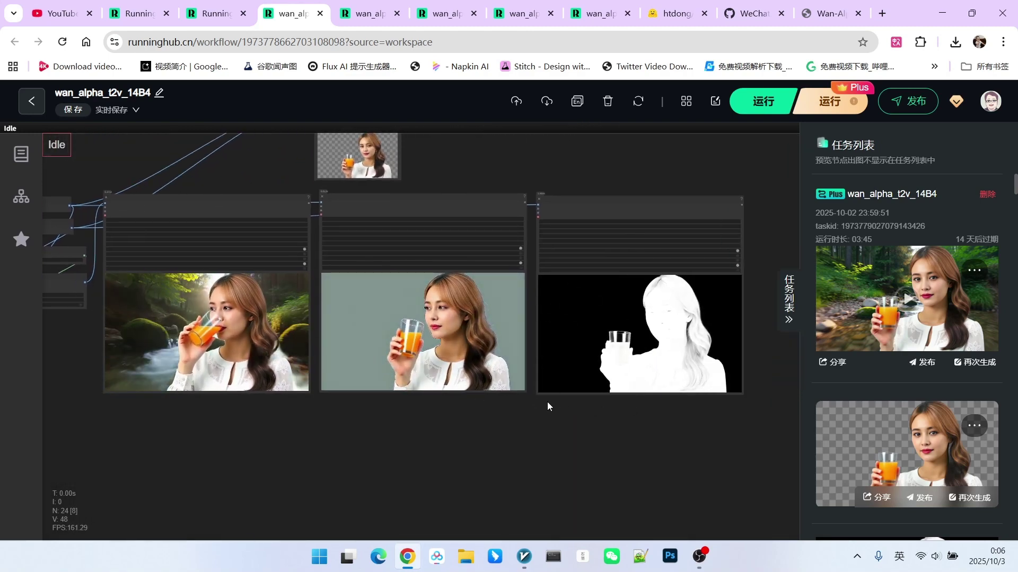
drag(547, 402, 566, 419)
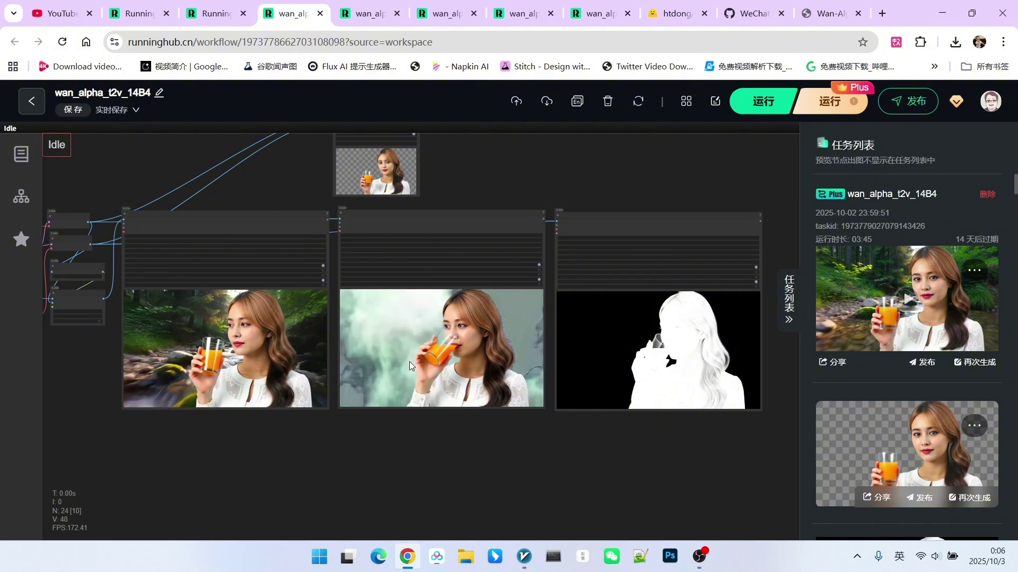
scroll(194, 353, up, 4)
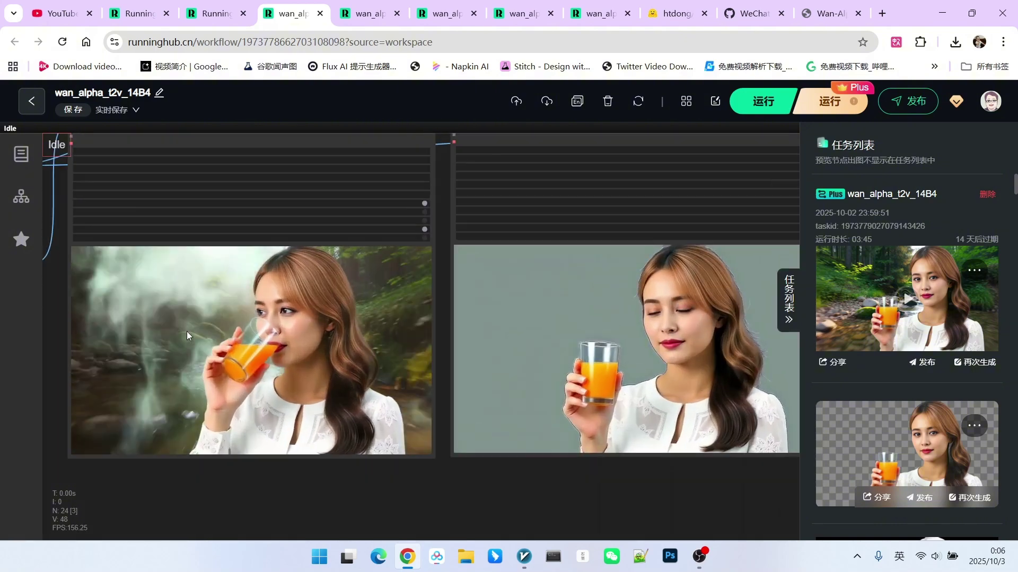
scroll(214, 345, up, 3)
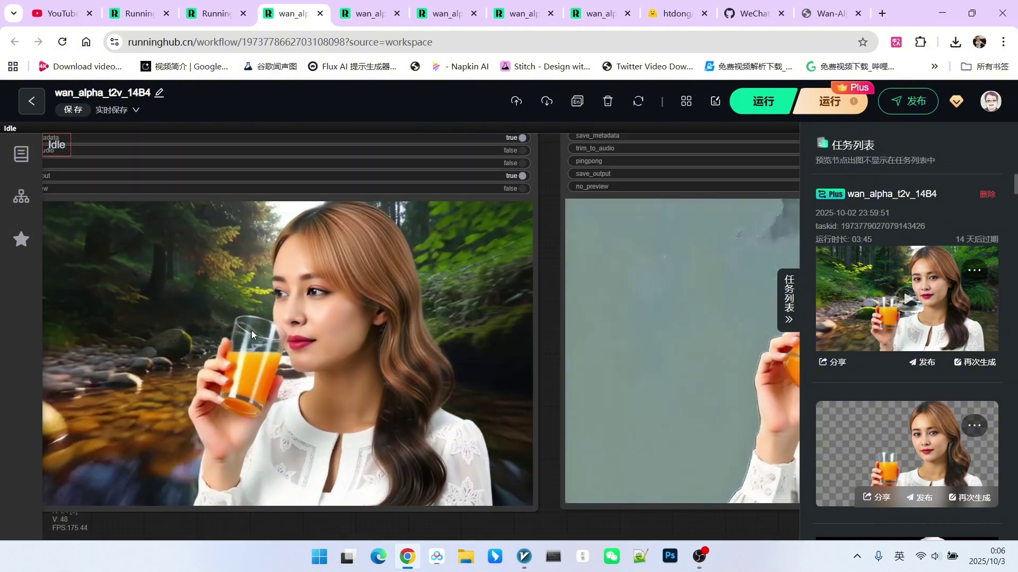
scroll(245, 338, down, 4)
scroll(514, 375, up, 5)
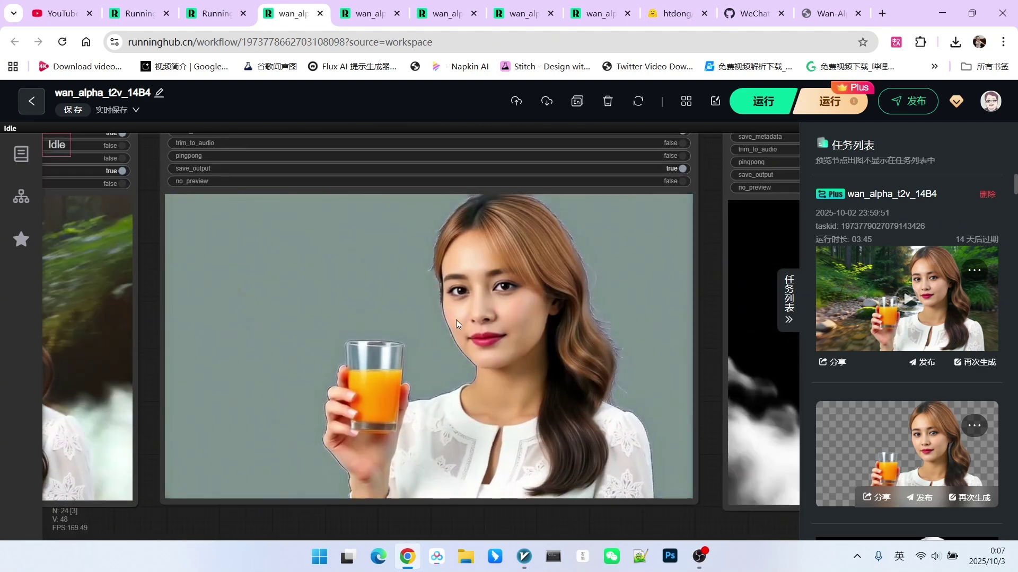
- Examine the glass and hair areas in the alpha mask video and check the same areas in the composited forest video
scroll(456, 321, down, 6)
drag(769, 316, 543, 304)
scroll(543, 304, up, 5)
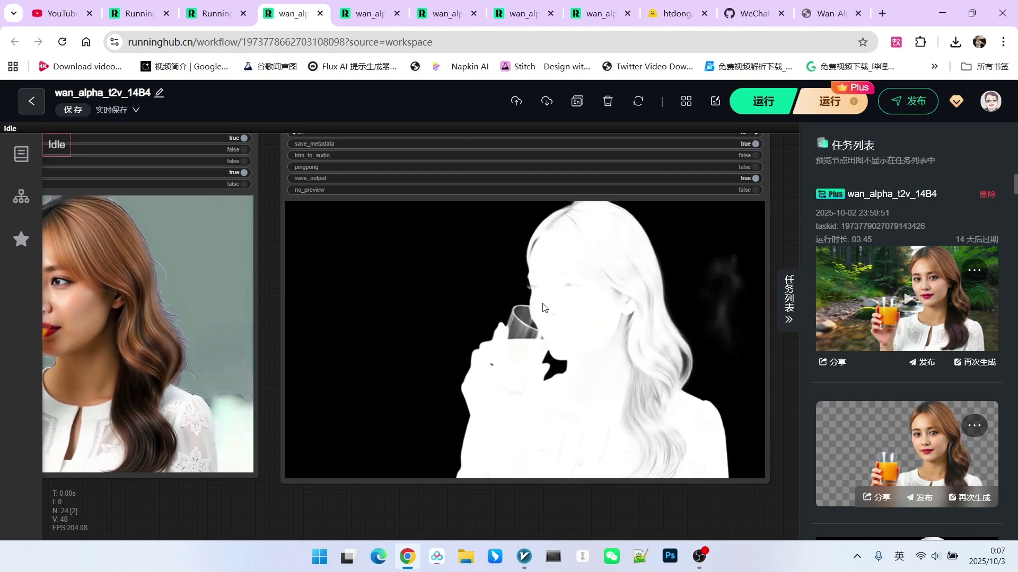
scroll(543, 308, up, 3)
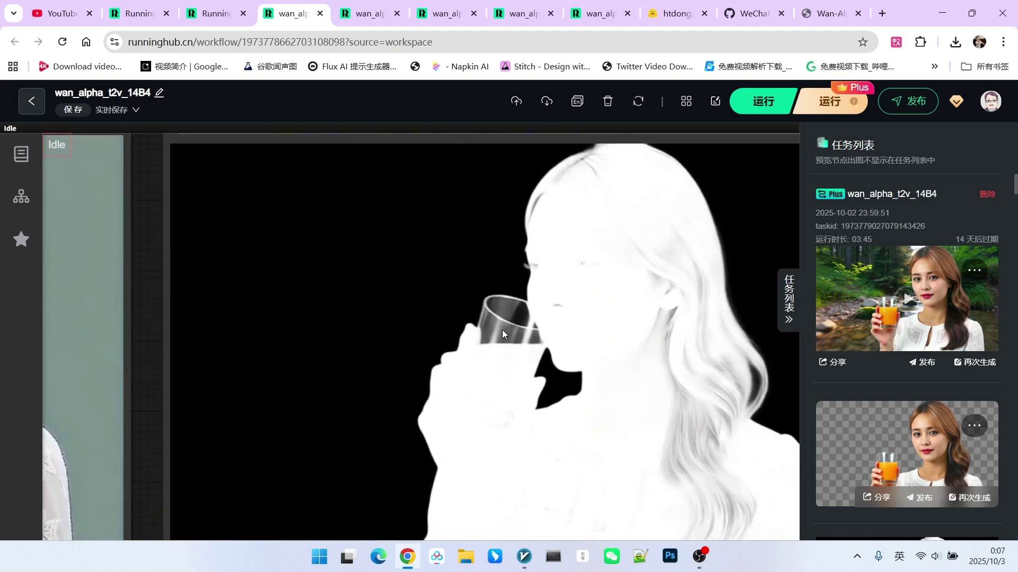
scroll(501, 334, down, 12)
drag(268, 451, 497, 432)
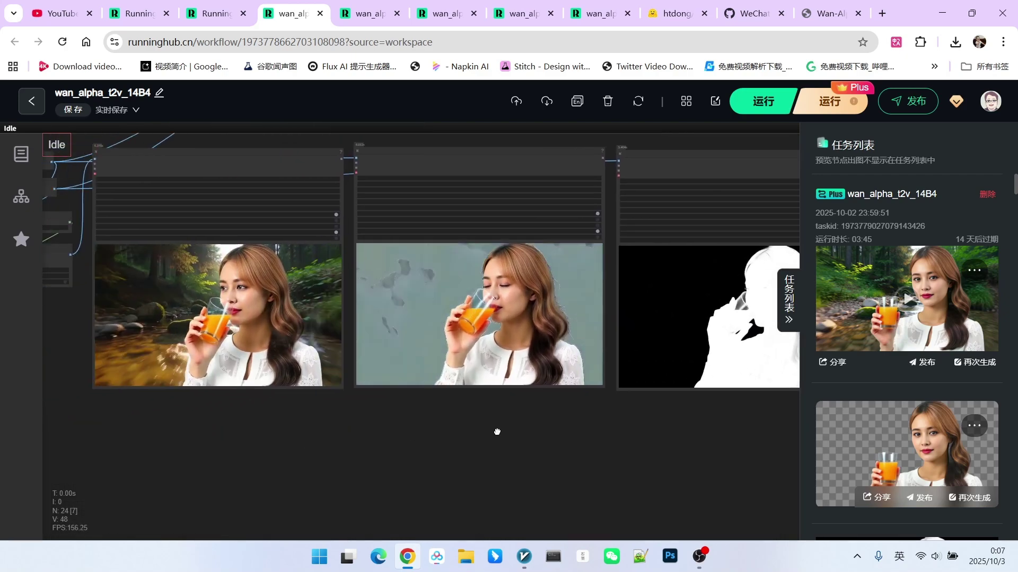
scroll(473, 425, up, 5)
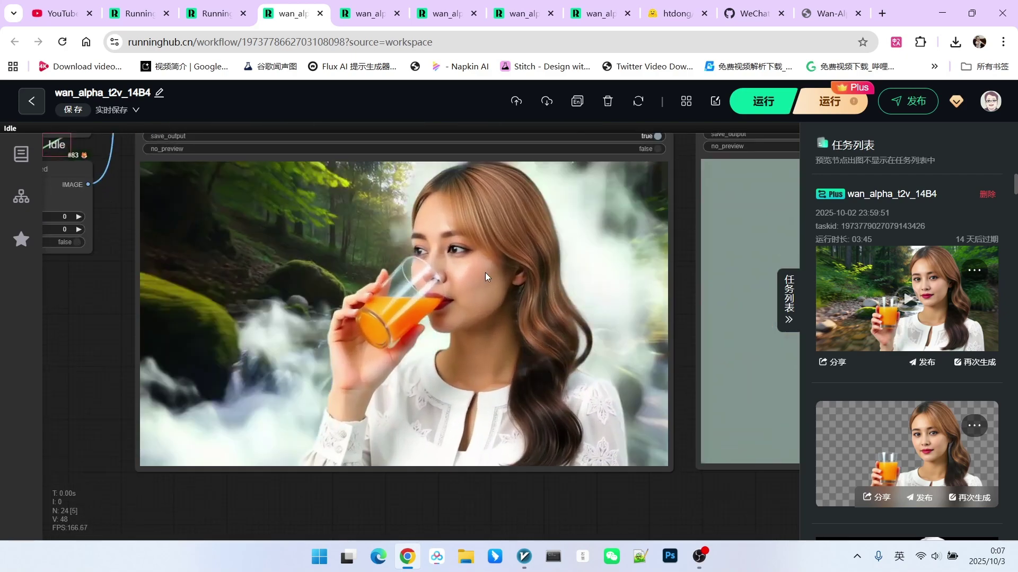
scroll(384, 287, up, 2)
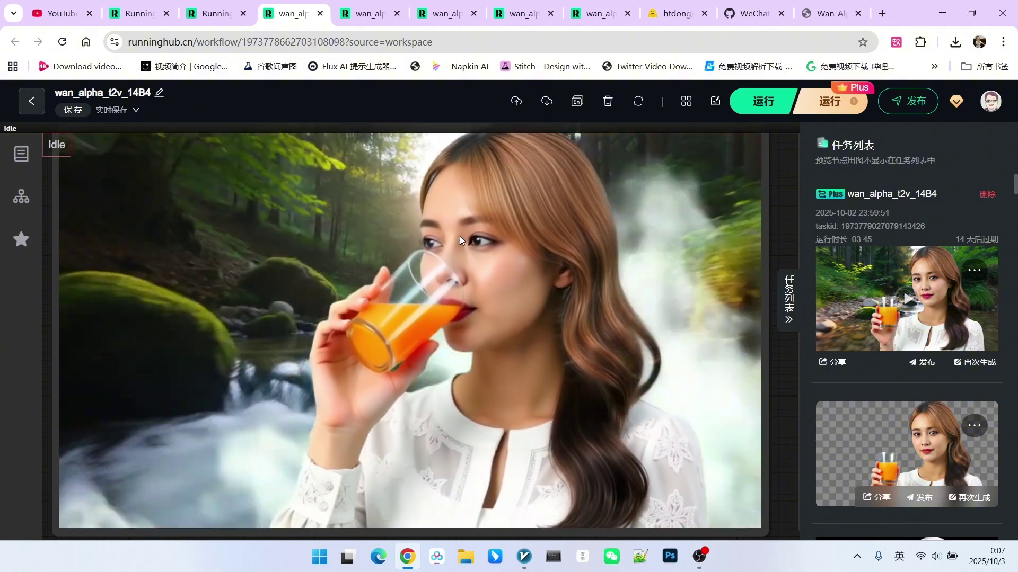
scroll(493, 231, down, 4)
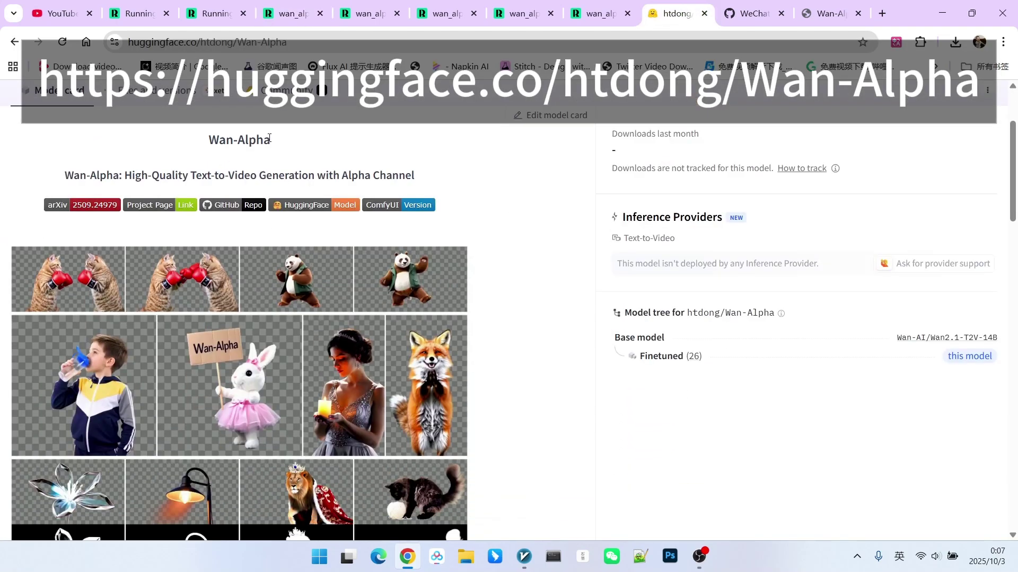
- Read the Wan-Alpha model card on Hugging Face, including the sample images, the quality description and the News section
scroll(376, 239, down, 3)
scroll(400, 231, up, 1)
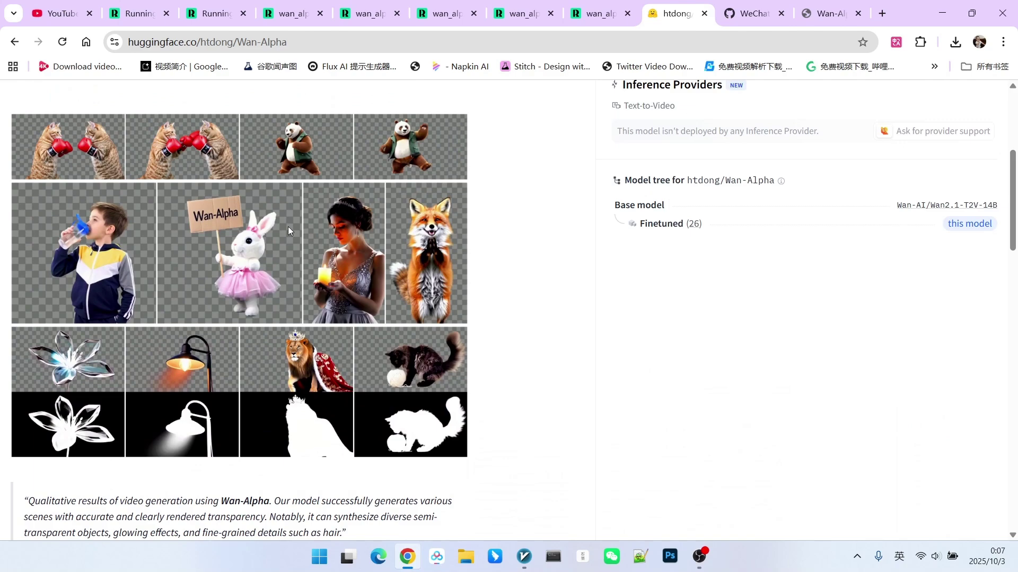
scroll(336, 235, down, 5)
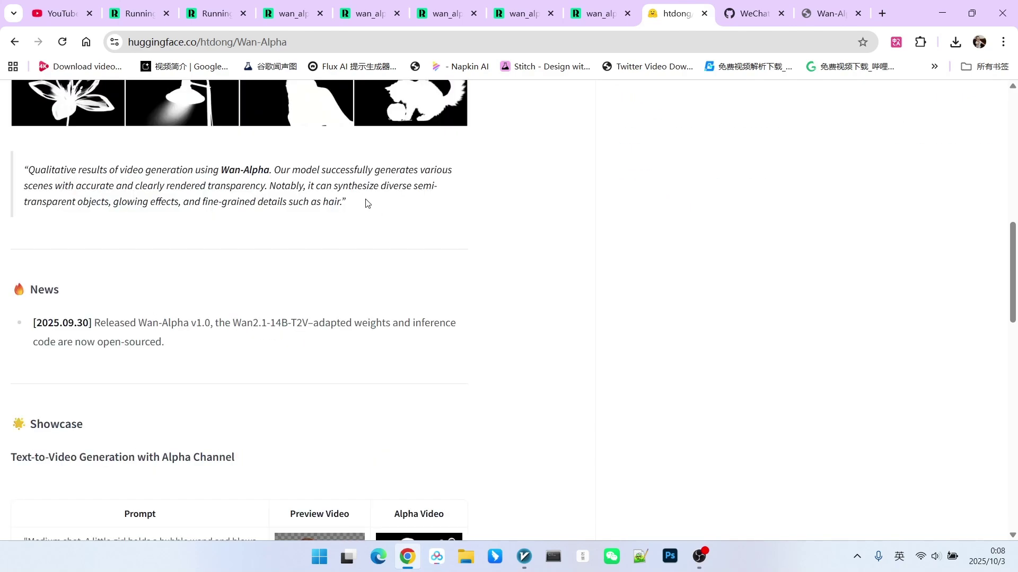
scroll(364, 205, up, 3)
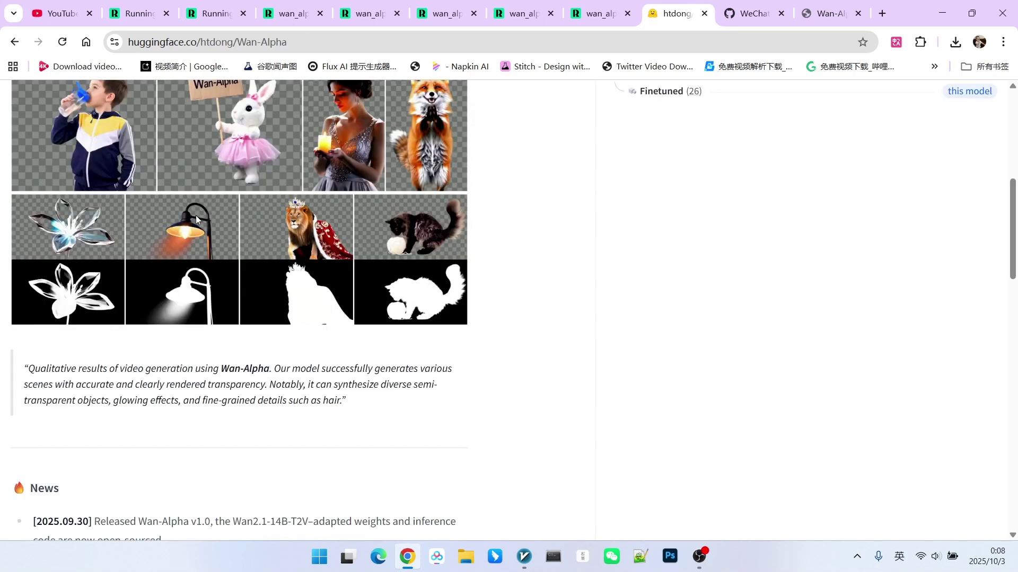
scroll(283, 242, down, 4)
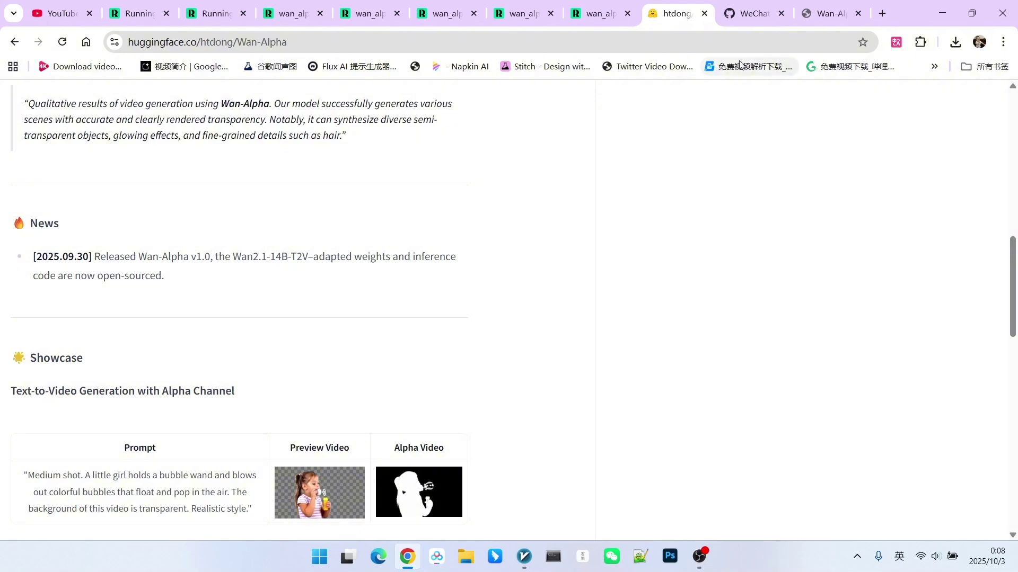
- Open the Wan-Alpha project page and review its Showcase prompts with their preview and alpha videos, including the bird prompt
click(823, 16)
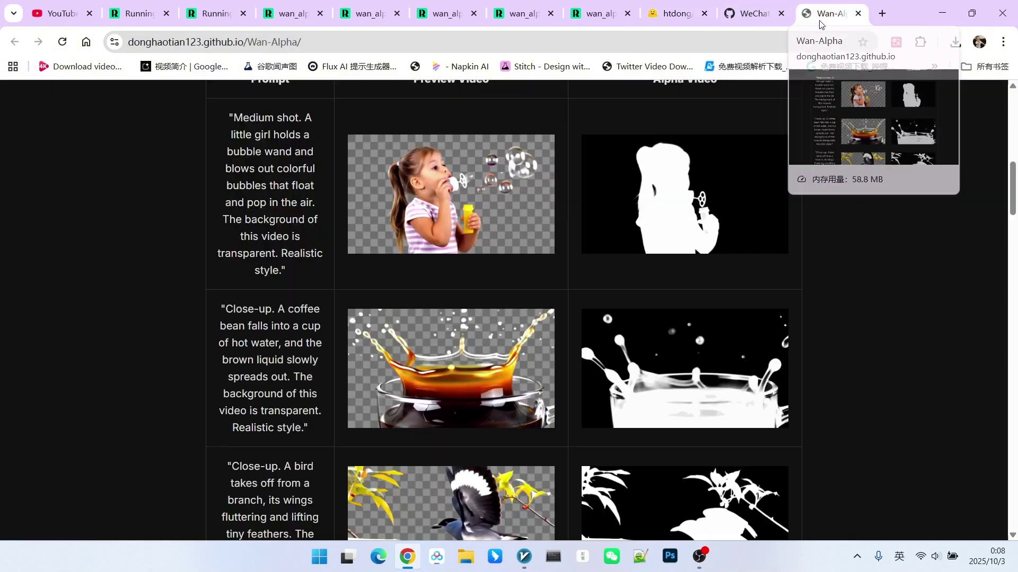
scroll(492, 276, down, 15)
scroll(492, 276, up, 10)
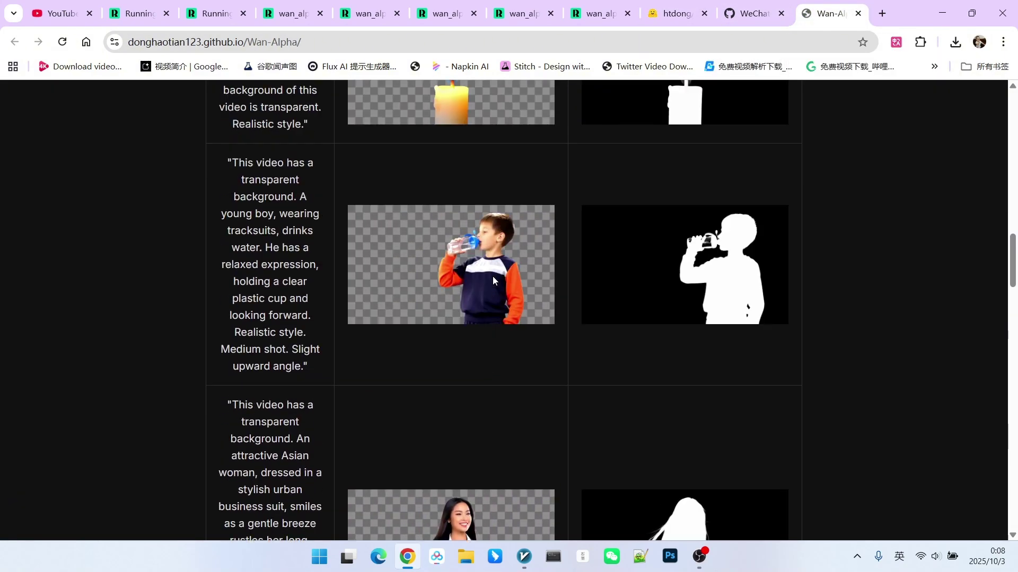
scroll(492, 276, up, 5)
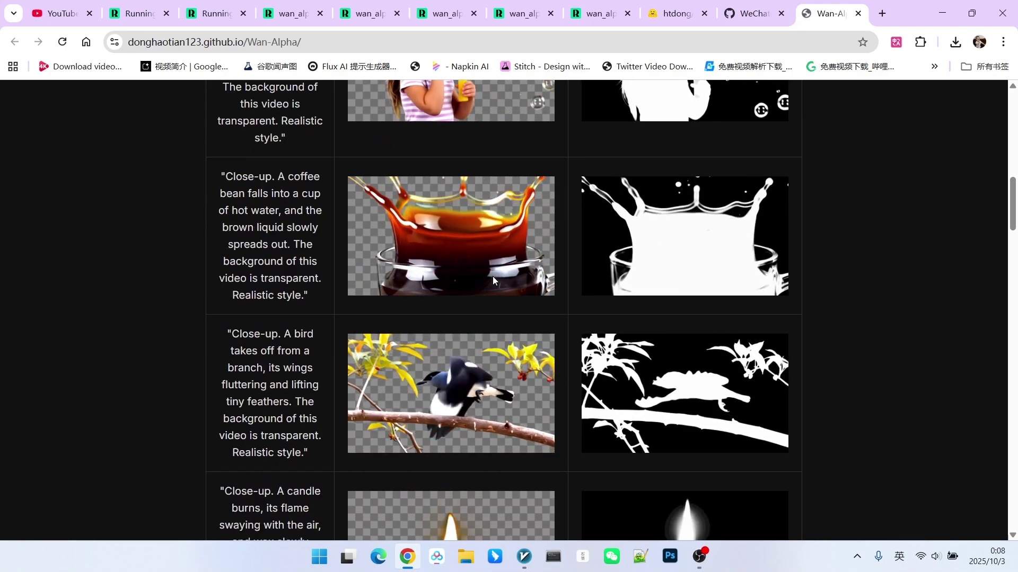
scroll(493, 282, down, 2)
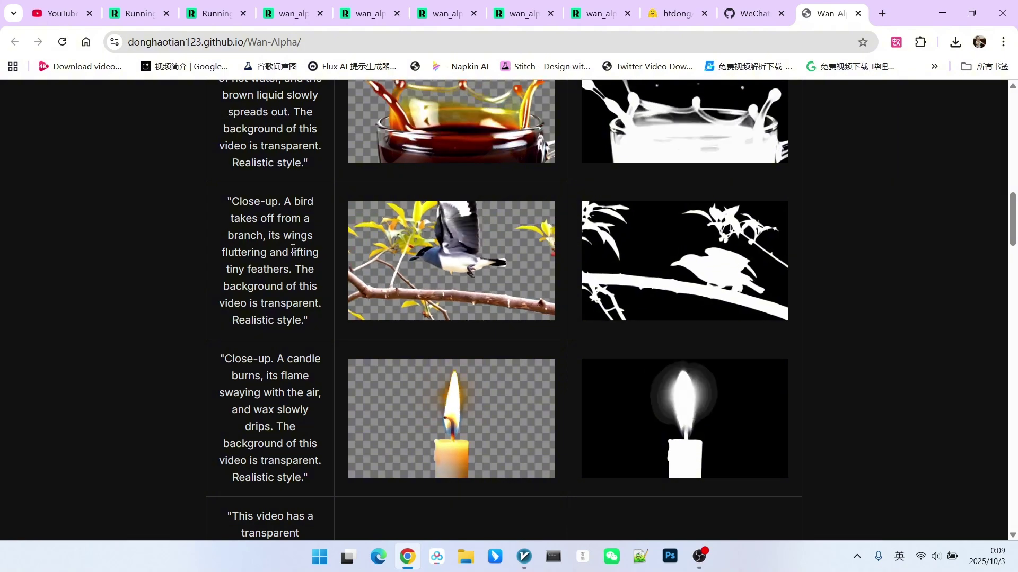
drag(228, 200, 310, 321)
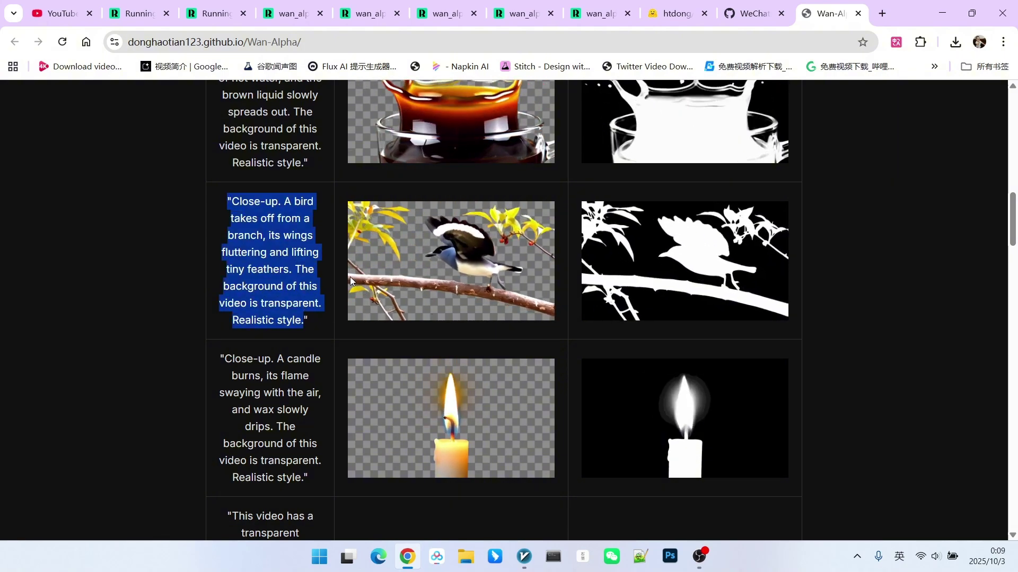
click(281, 248)
scroll(282, 249, up, 3)
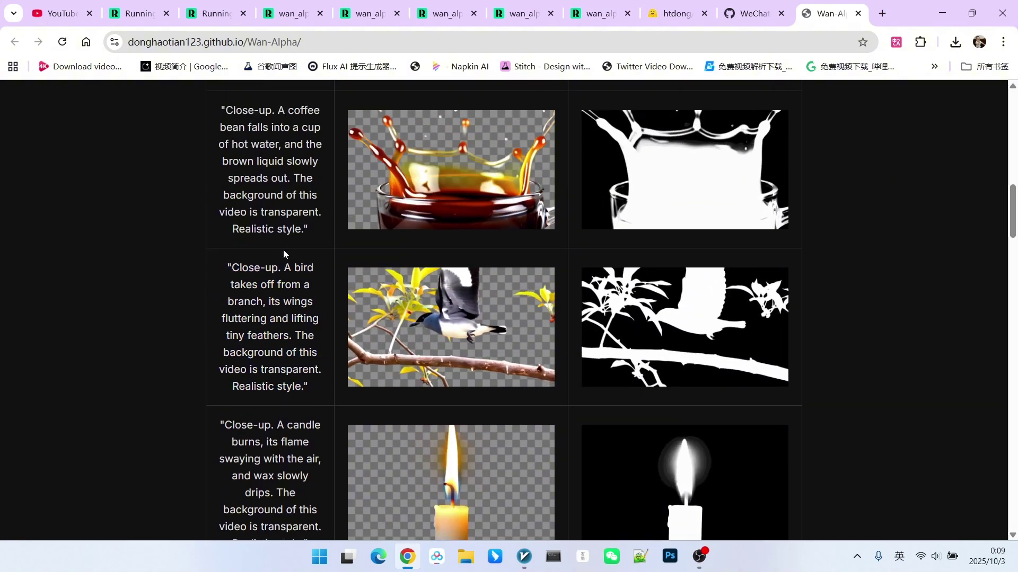
scroll(284, 249, up, 4)
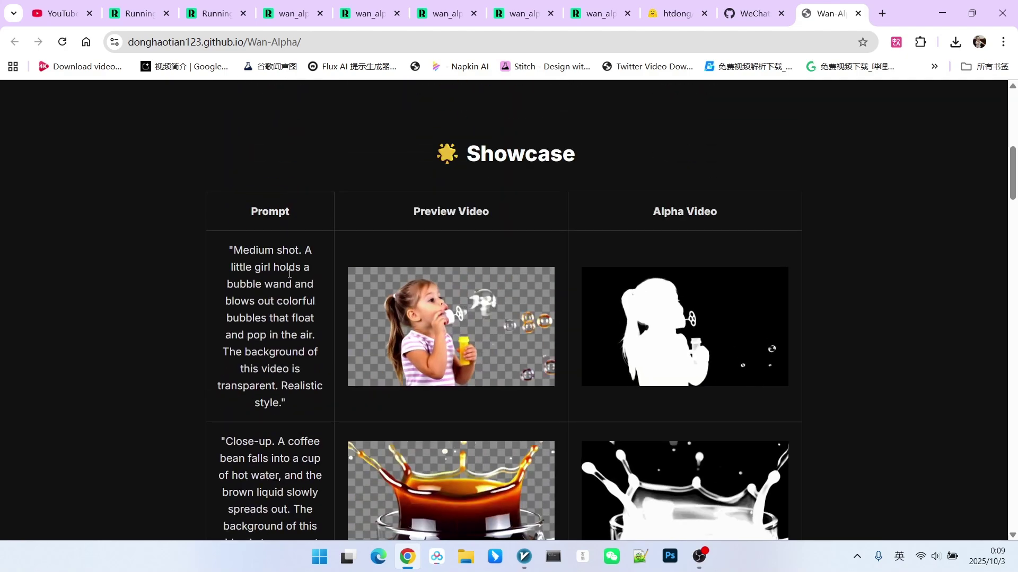
- Read the Showcase prompt of the little girl blowing bubbles, highlighting its transparent background and realistic style wording, and view the neighbouring preview and alpha videos
scroll(290, 271, down, 1)
scroll(290, 271, down, 1)
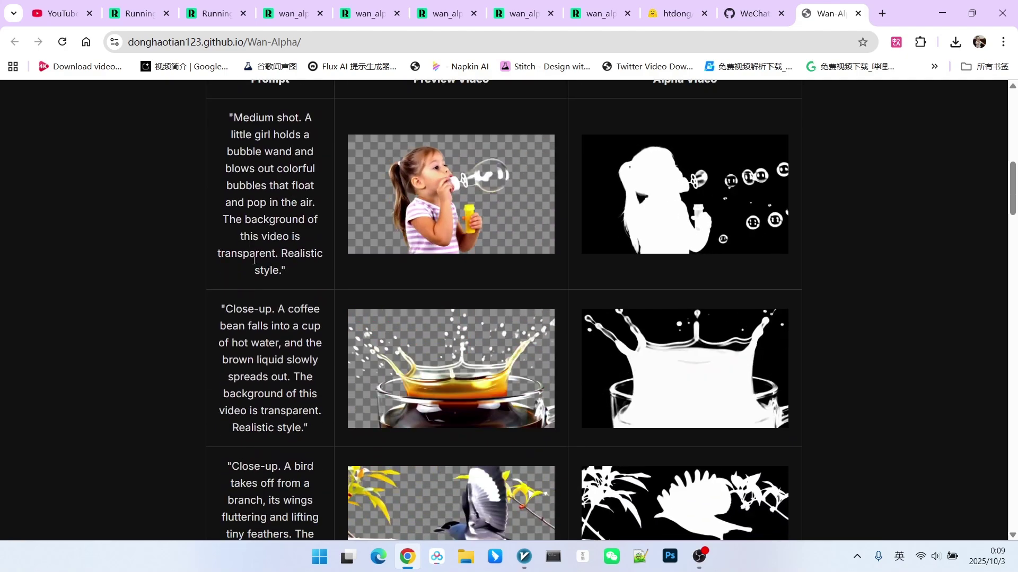
drag(231, 253, 314, 276)
scroll(271, 256, down, 2)
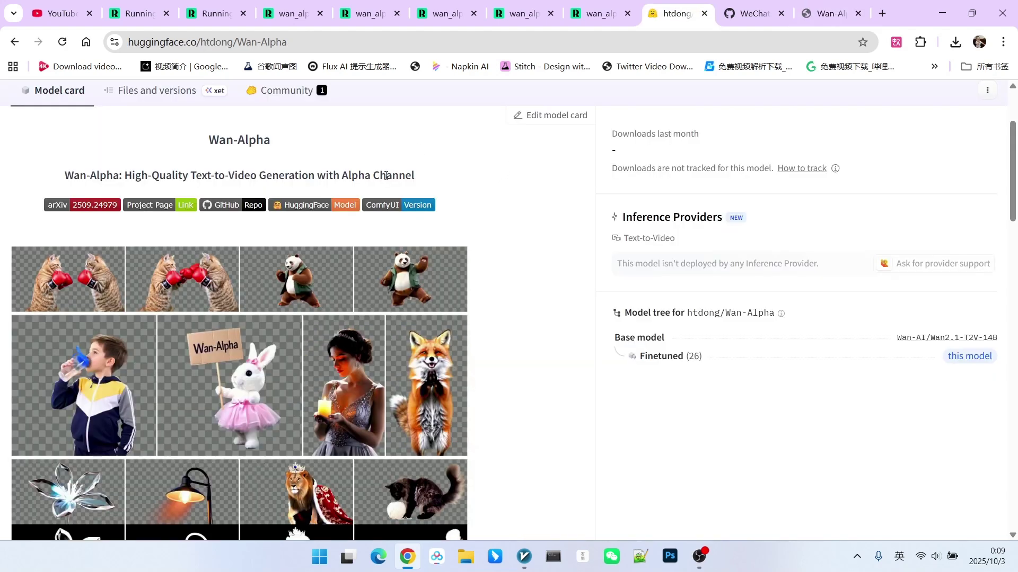
- Switch to the WeChatCV/Wan-Alpha GitHub repository and read the README's Official ComfyUI Version section, covering the model downloads and the ComfyUI/models folder layout
key(ctrl+Tab)
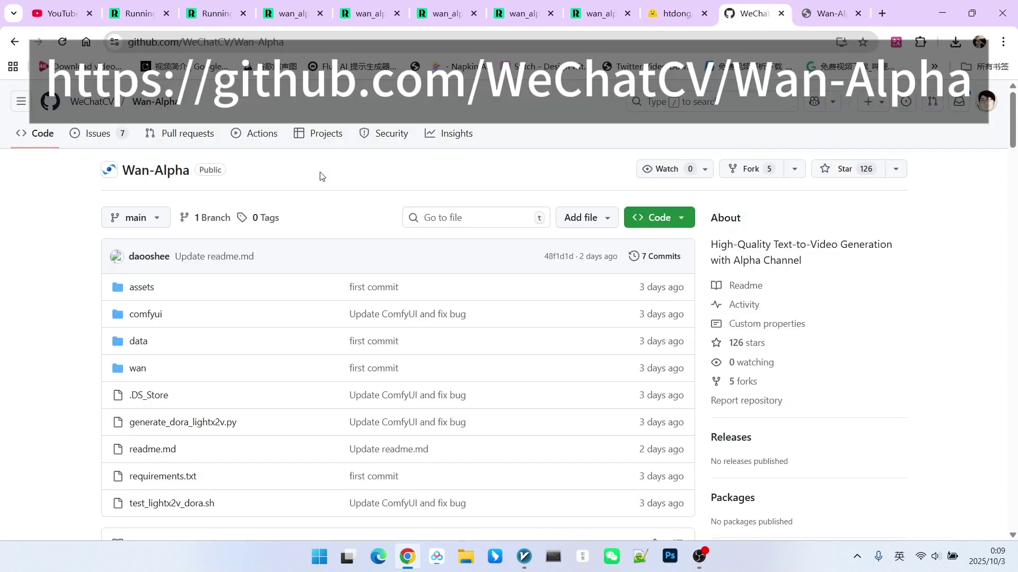
scroll(322, 175, down, 20)
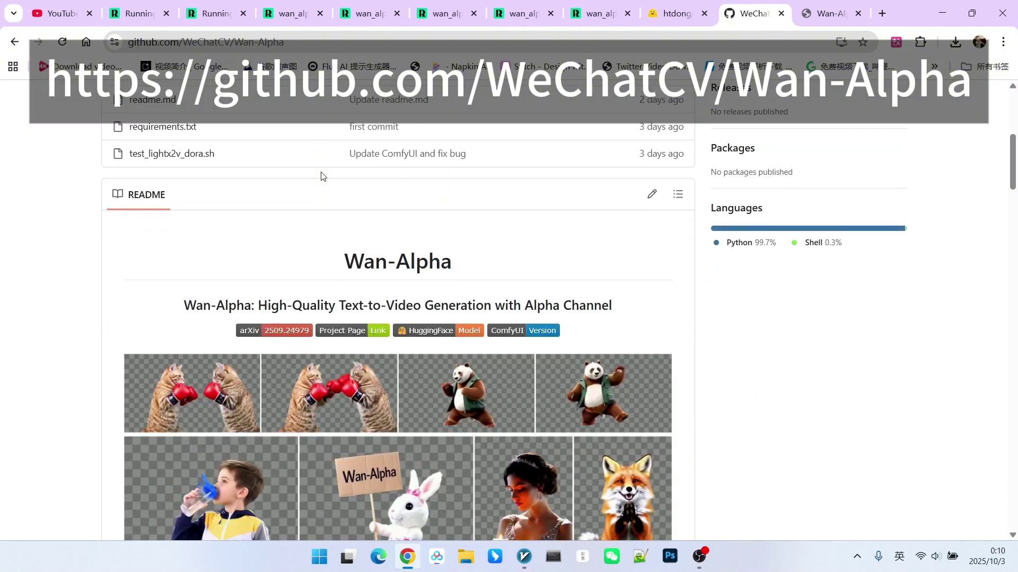
scroll(321, 175, down, 15)
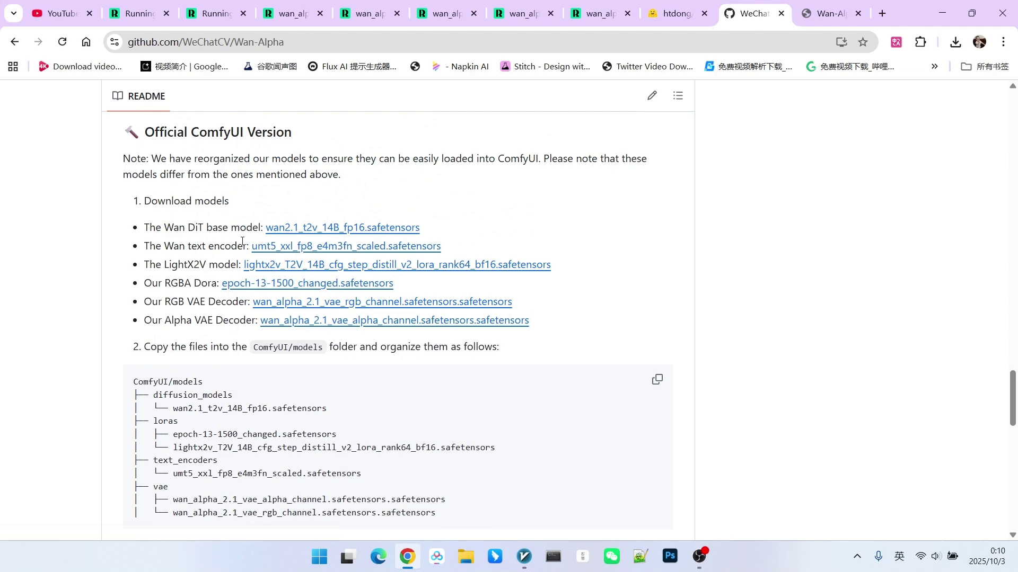
scroll(219, 220, down, 1)
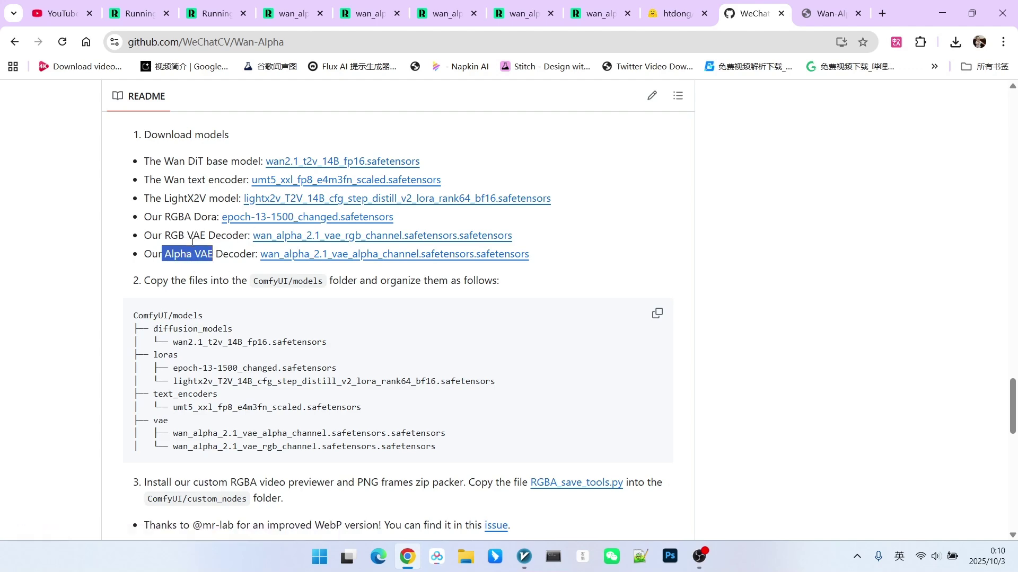
scroll(236, 246, down, 2)
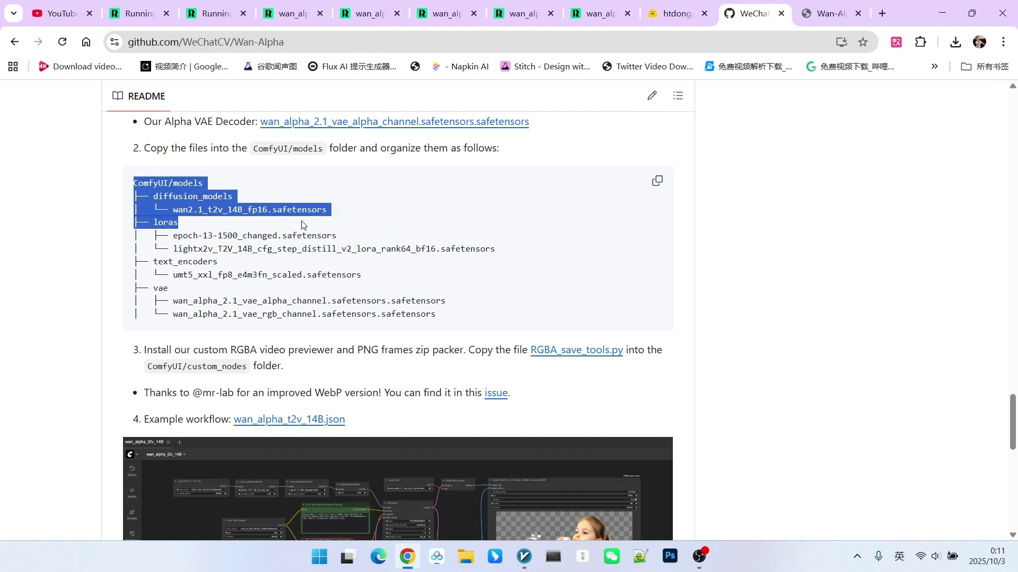
drag(301, 225, 413, 295)
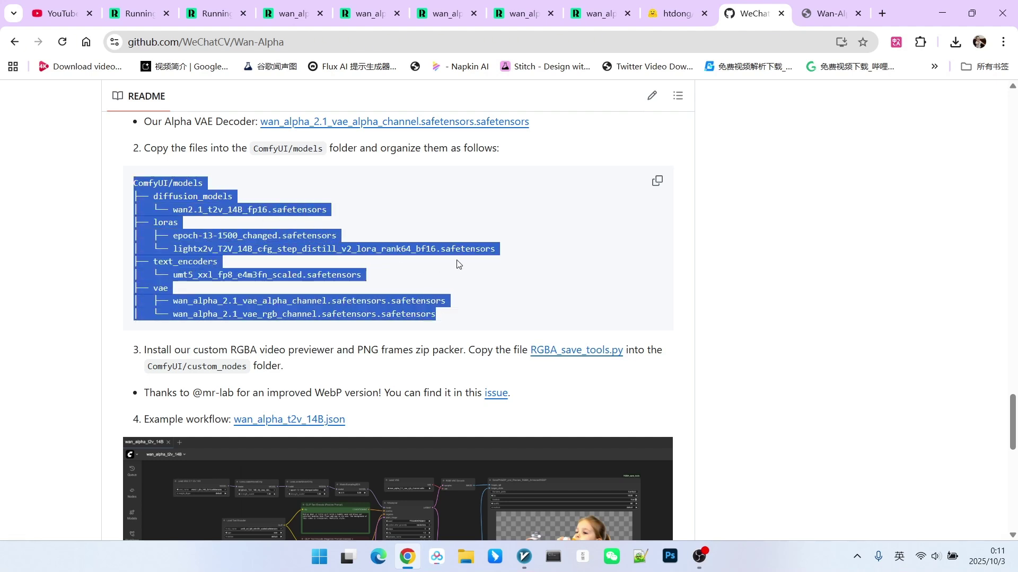
scroll(465, 234, down, 4)
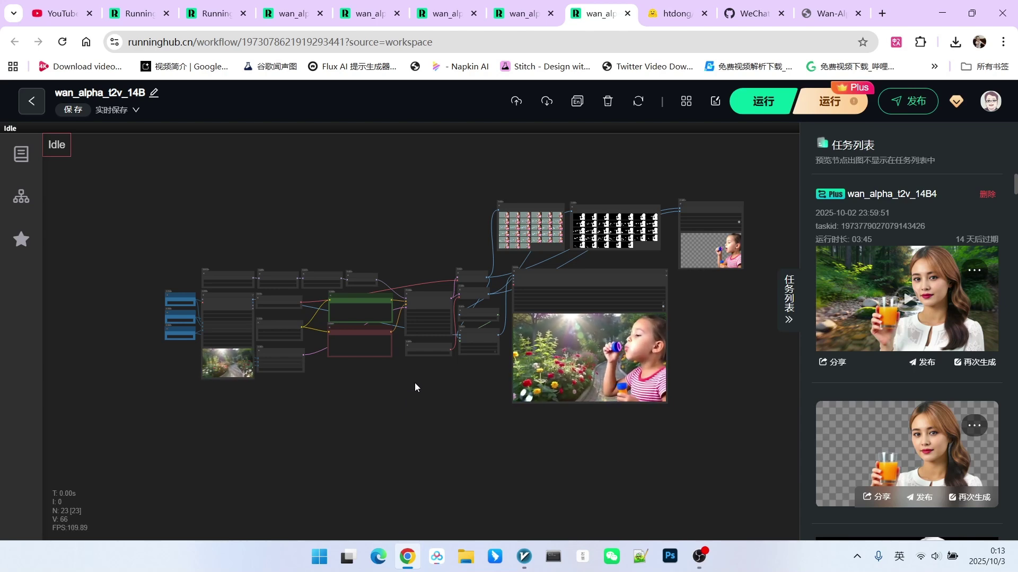
- Examine the width, height and frames nodes that feed the Load Video node in the wan_alpha_t2v_14B workflow
scroll(385, 389, up, 6)
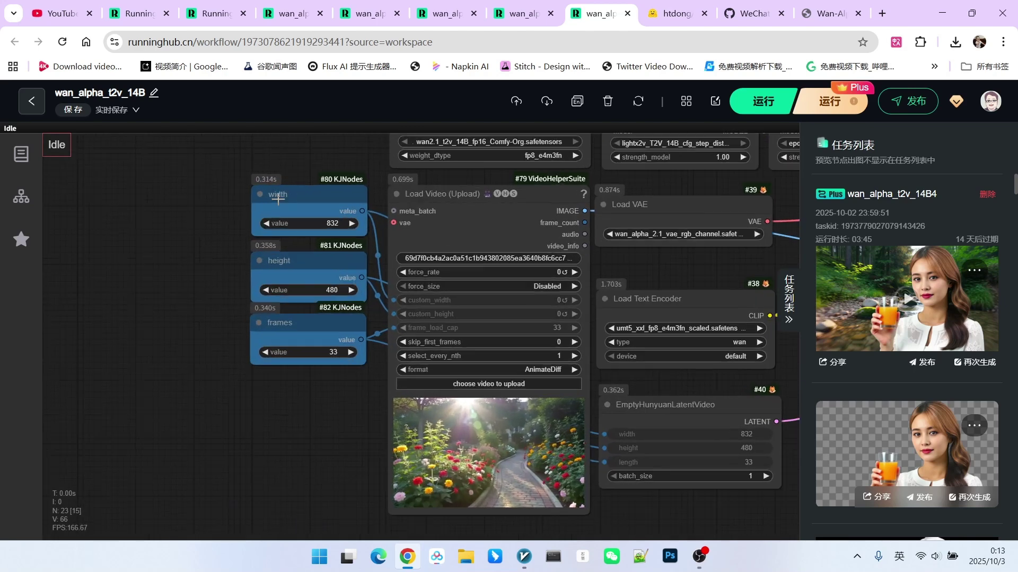
scroll(279, 199, up, 3)
click(321, 186)
click(323, 280)
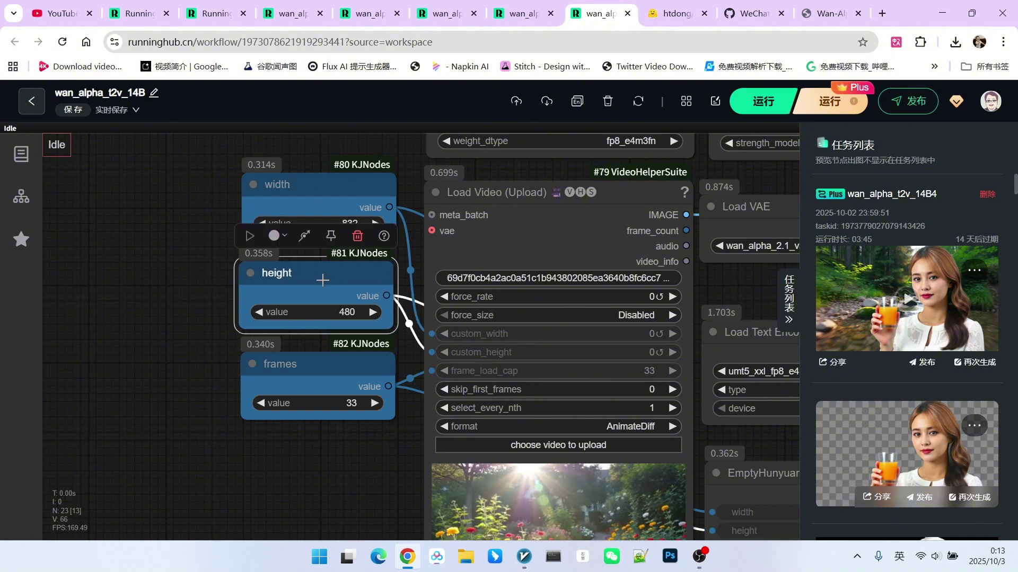
click(318, 380)
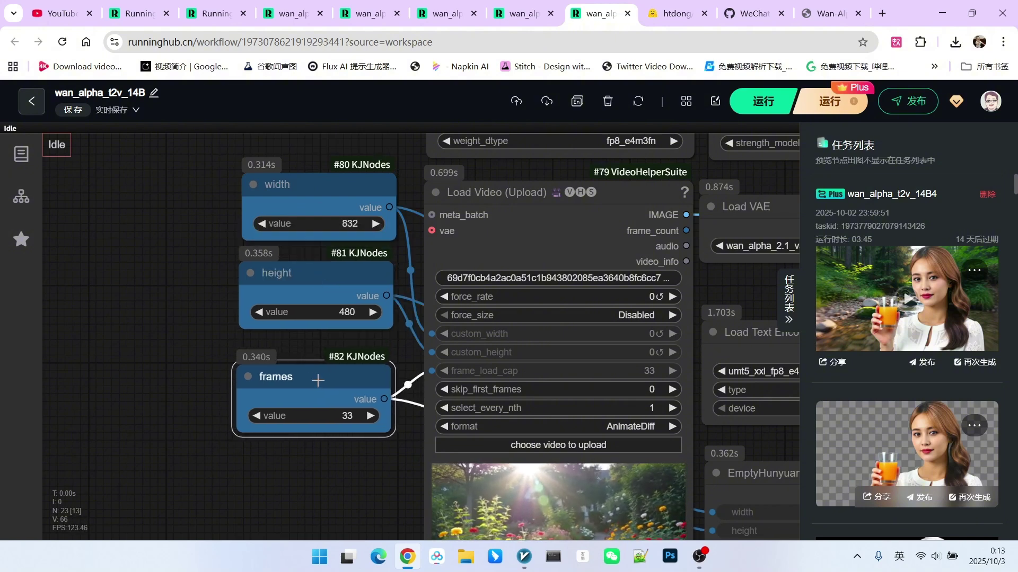
click(187, 360)
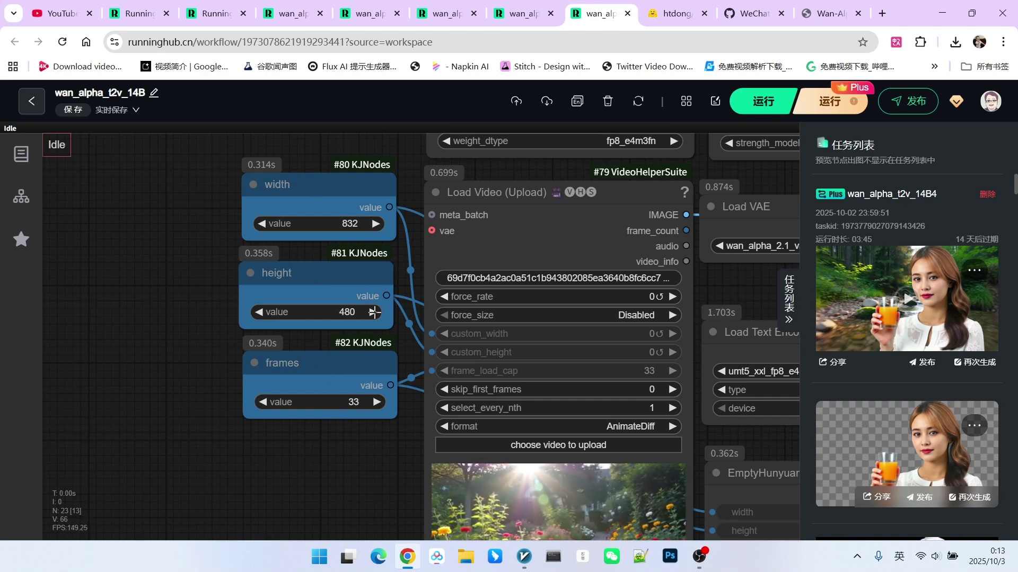
- Examine the Load Wan 2.1 t2v 14B node and the base model file it loads
scroll(187, 323, down, 4)
drag(471, 149, 399, 183)
scroll(398, 193, up, 3)
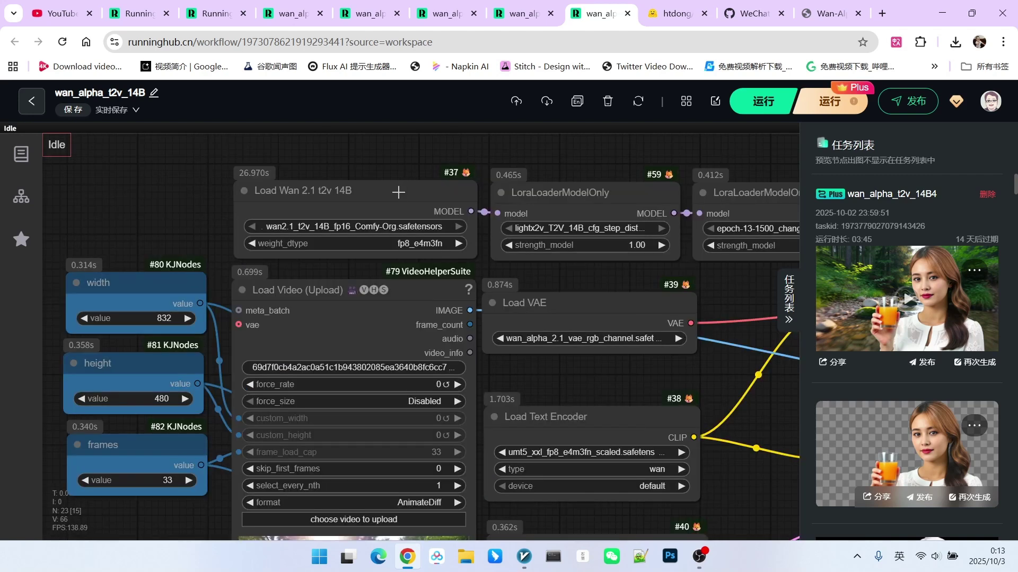
drag(409, 141, 331, 189)
mouse_move(281, 247)
mouse_down()
mouse_move(297, 229)
mouse_move(268, 243)
mouse_move(295, 234)
mouse_up()
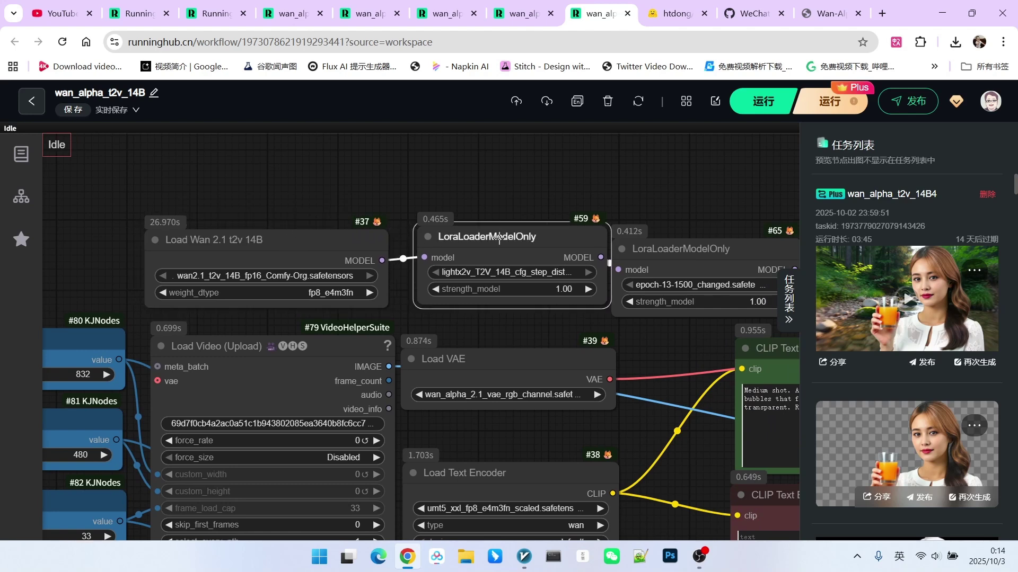
- Examine the two LoraLoaderModelOnly nodes that load the lightx2v and epoch-13-1500 LoRA files
drag(459, 250, 449, 242)
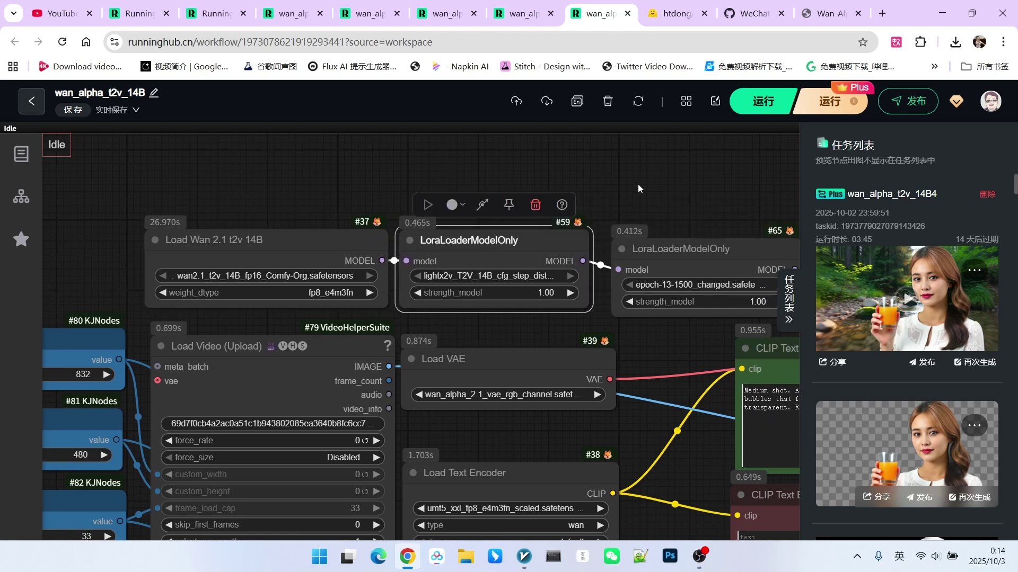
drag(637, 185, 502, 180)
drag(542, 251, 537, 244)
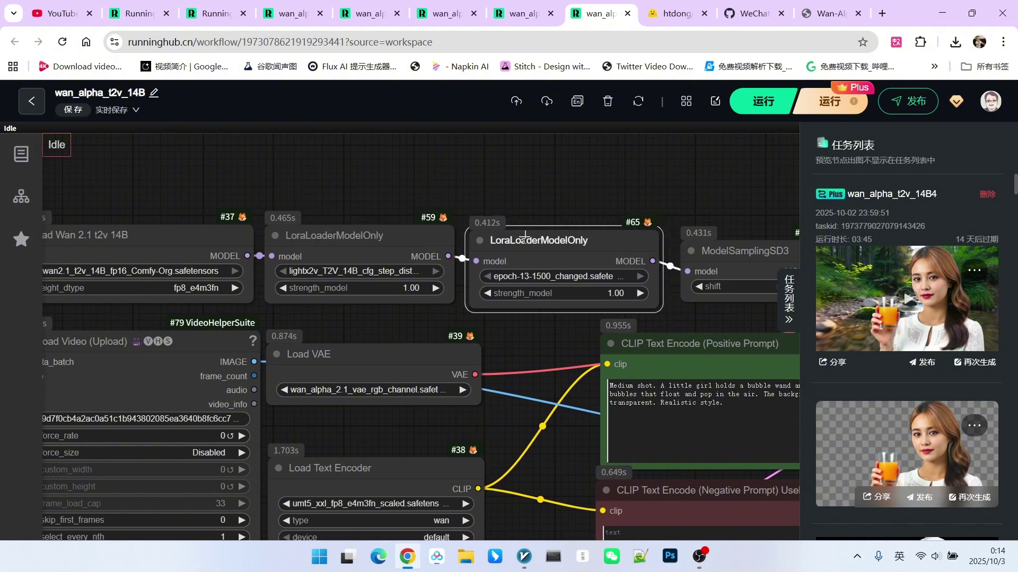
scroll(533, 229, down, 3)
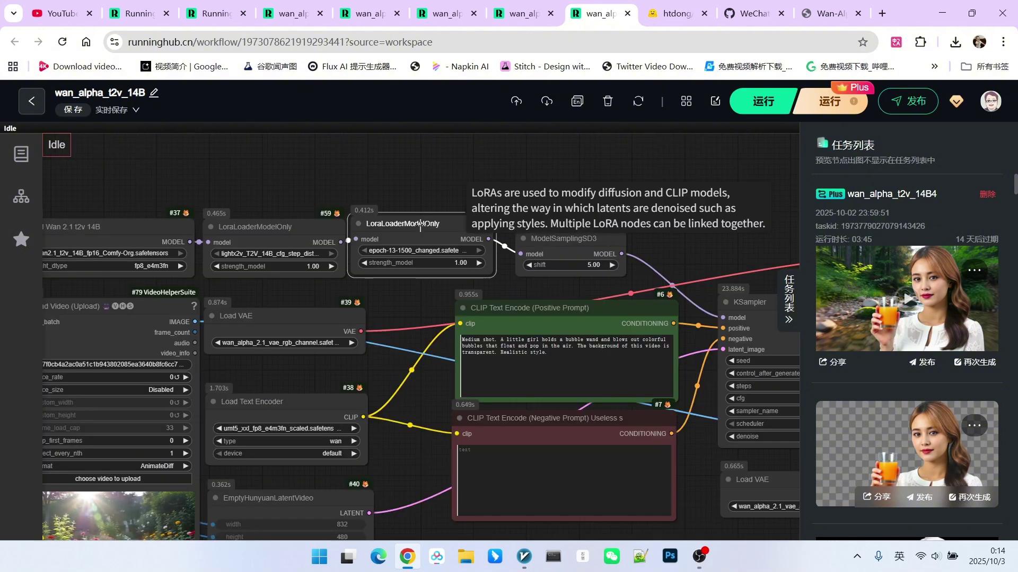
drag(445, 227, 452, 230)
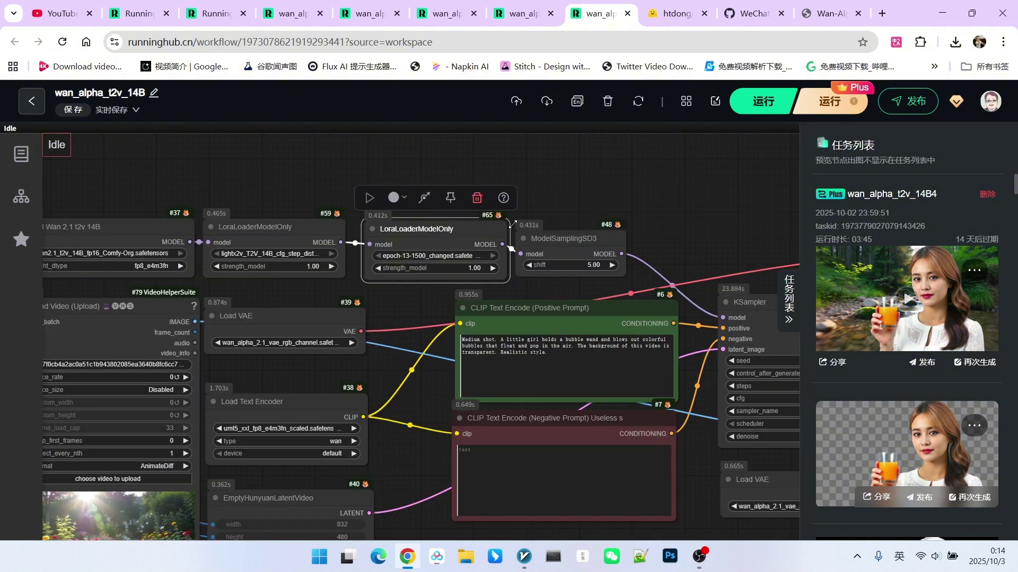
- Move the alpha-channel Load VAE node between the RGB Load VAE and Load Text Encoder nodes, and compare the two VAE files
drag(292, 366, 388, 262)
drag(372, 295, 389, 288)
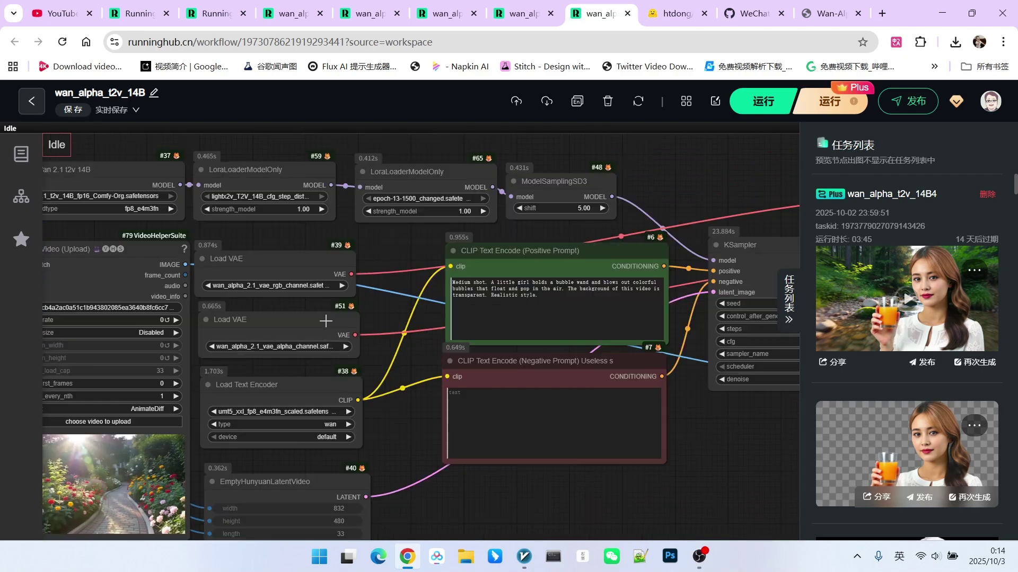
click(281, 255)
drag(278, 329, 280, 320)
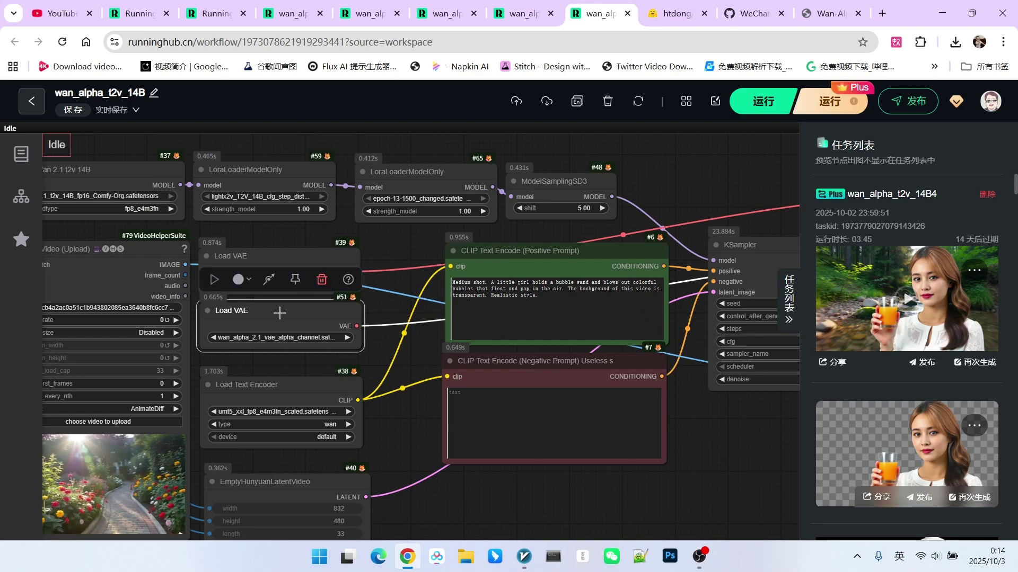
click(367, 268)
scroll(366, 267, up, 3)
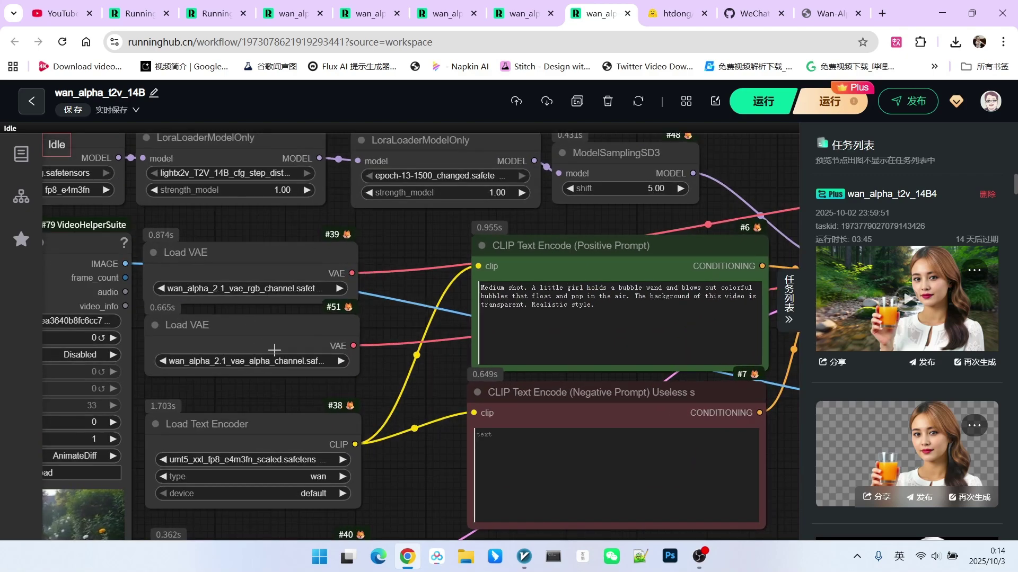
scroll(274, 350, down, 2)
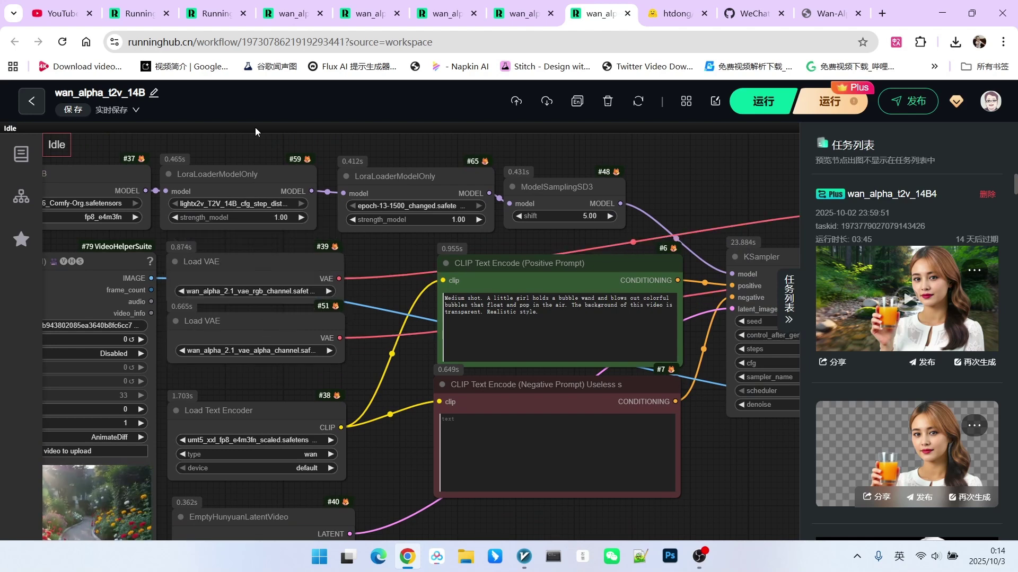
scroll(293, 340, down, 7)
scroll(297, 354, up, 4)
click(293, 330)
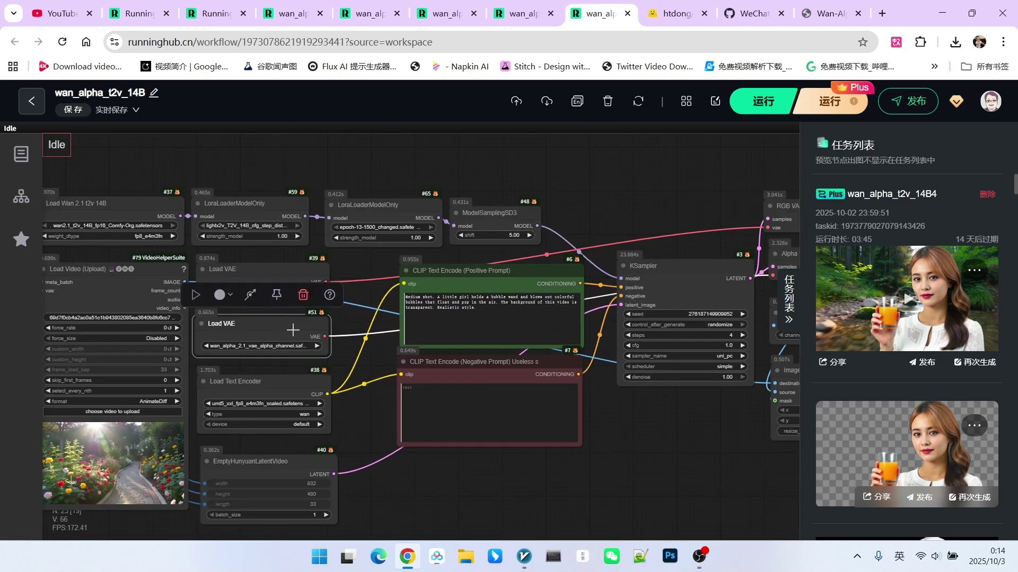
- Review the positive and negative prompt nodes, highlighting "The background of this video is transparent. Realistic style." in the positive prompt
scroll(435, 324, up, 3)
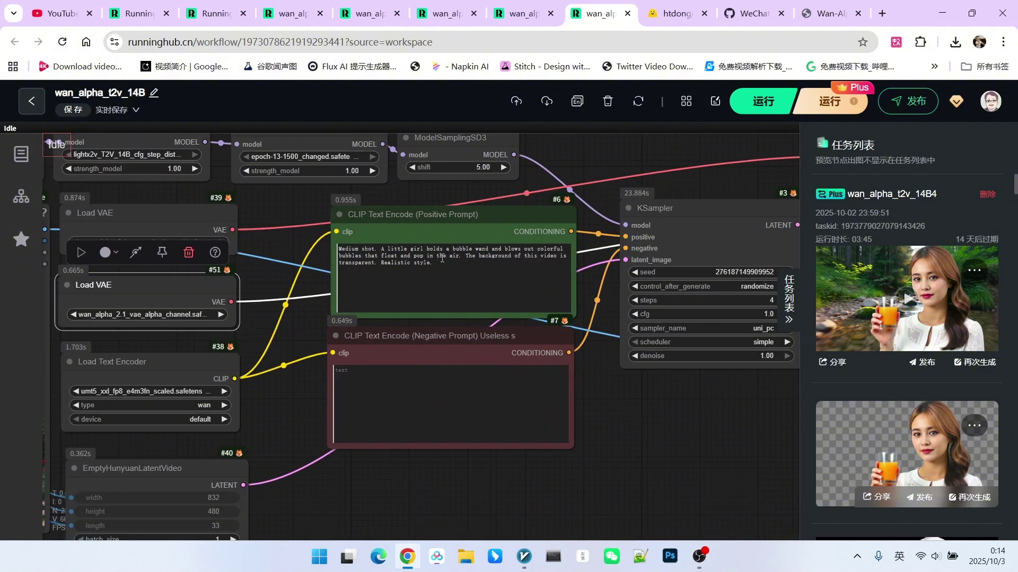
click(431, 223)
drag(431, 223, 438, 222)
drag(412, 344, 398, 349)
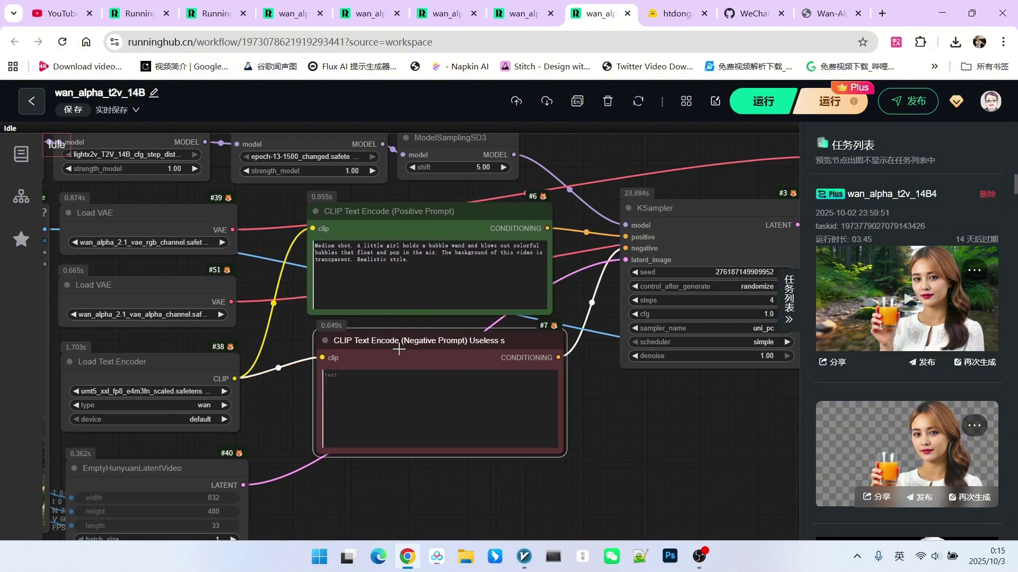
scroll(367, 229, up, 2)
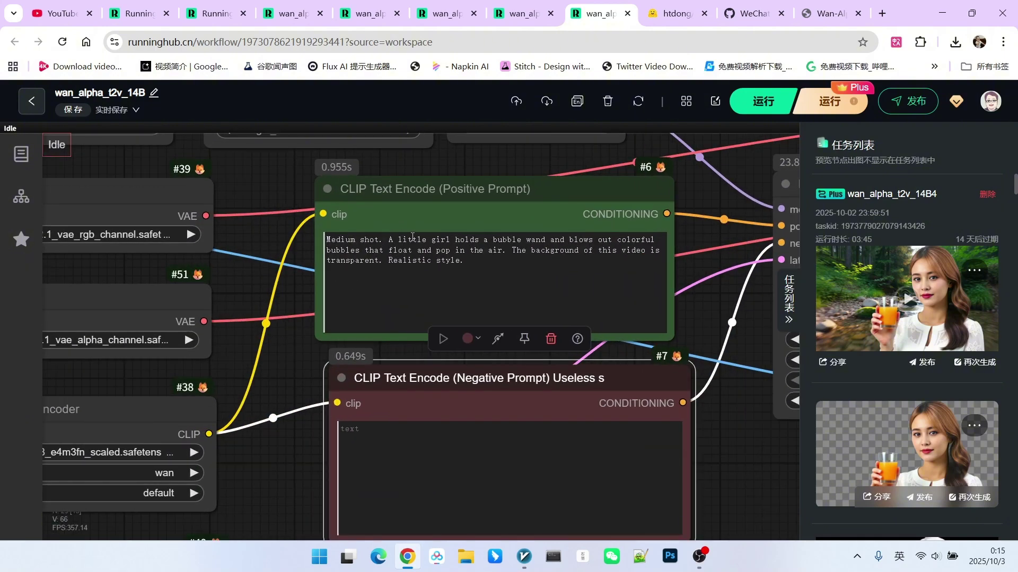
drag(508, 250, 521, 250)
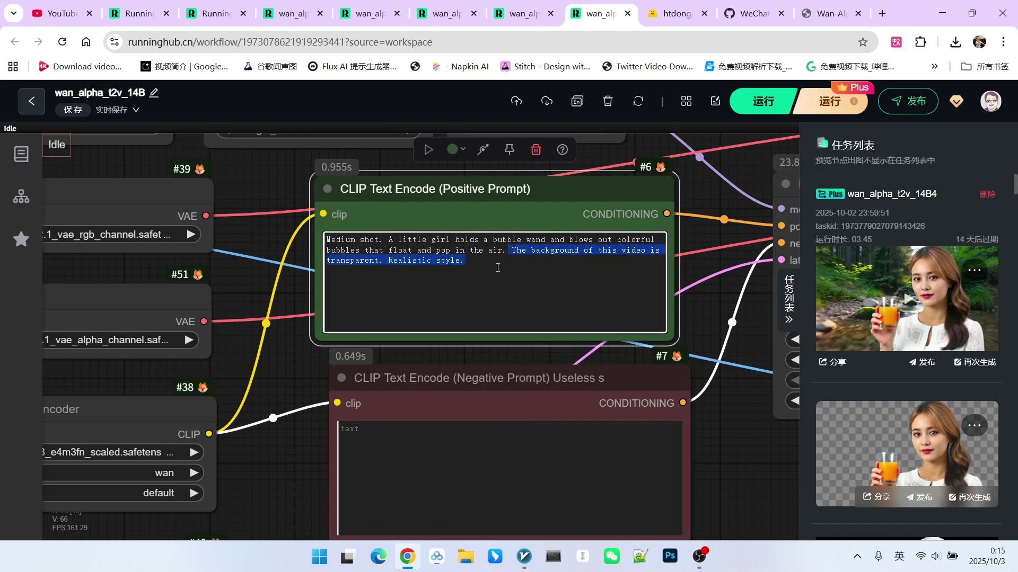
- Examine the KSampler node's settings, including steps, cfg, sampler and scheduler, and its links to the prompt and decode nodes
scroll(358, 342, down, 2)
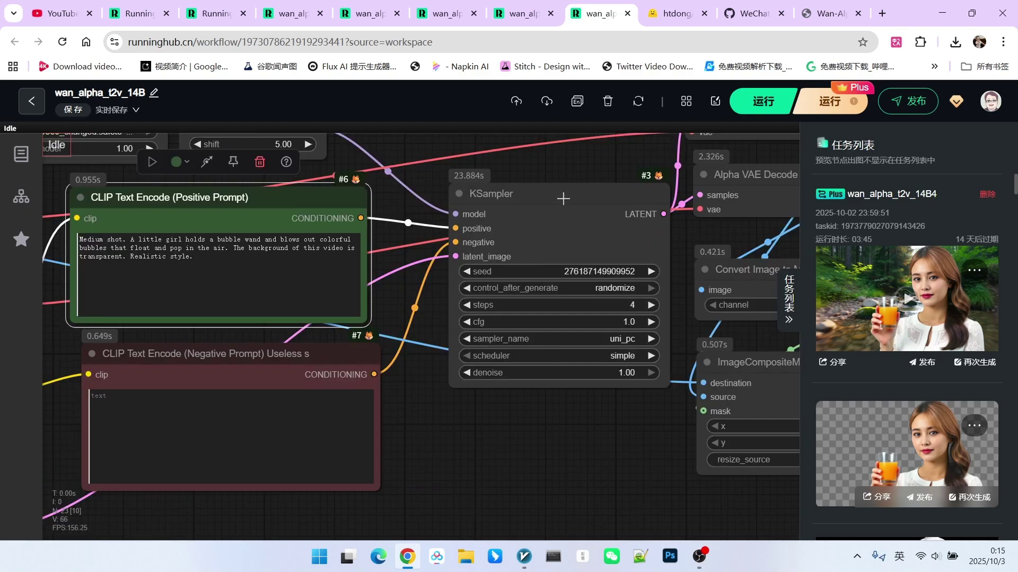
drag(563, 198, 541, 205)
scroll(551, 400, down, 2)
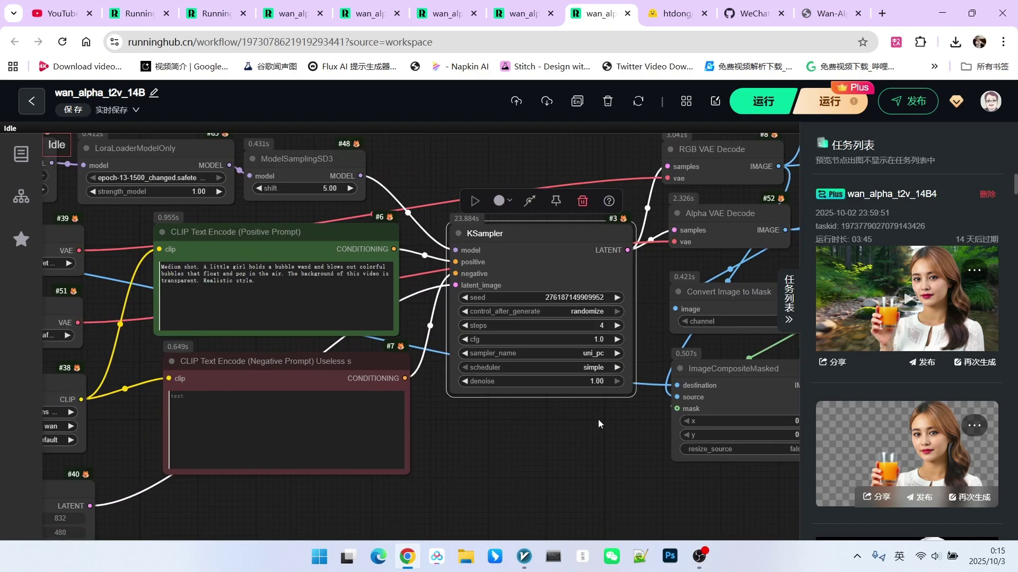
drag(598, 421, 517, 411)
scroll(517, 411, down, 3)
scroll(523, 394, up, 3)
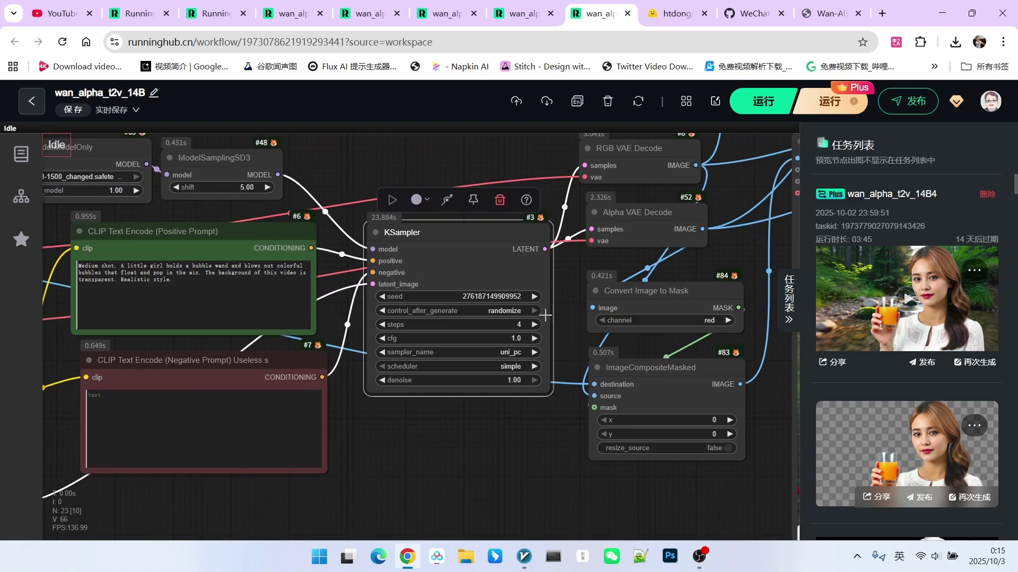
scroll(537, 334, up, 4)
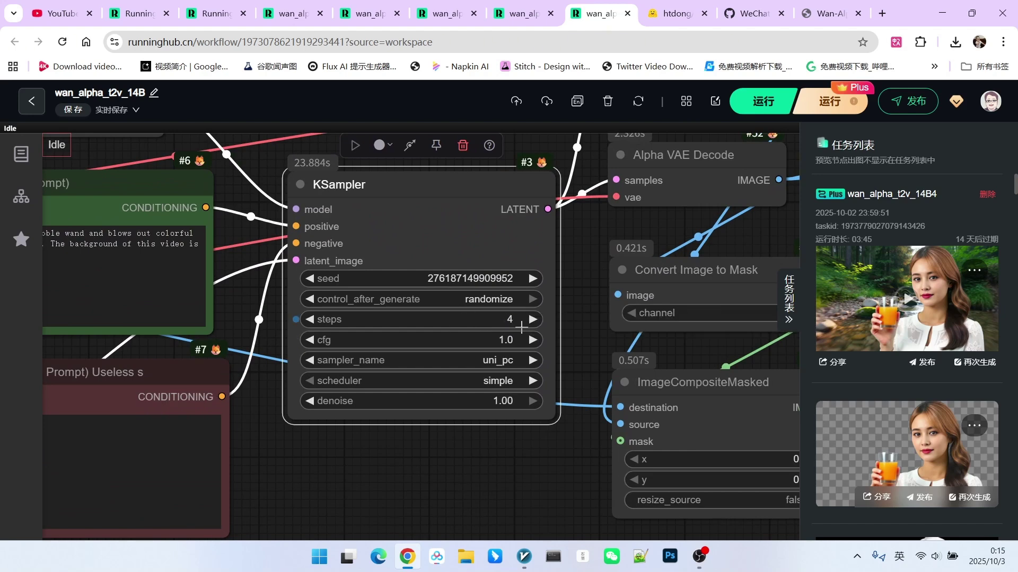
drag(574, 332, 611, 329)
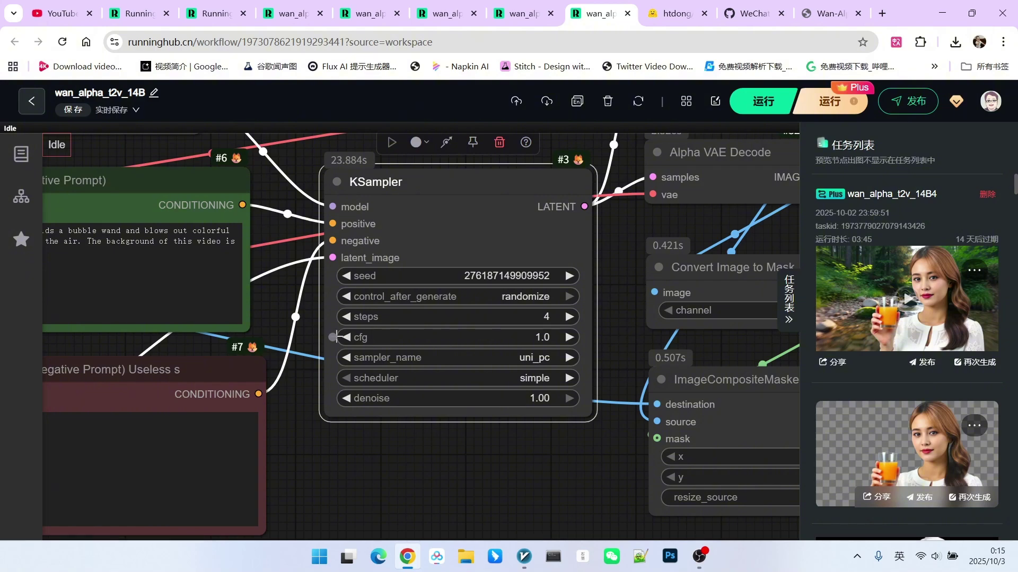
- Move the RGB VAE Decode node away from the Alpha VAE Decode node and view the color frames in its Preview Image node
scroll(499, 336, down, 4)
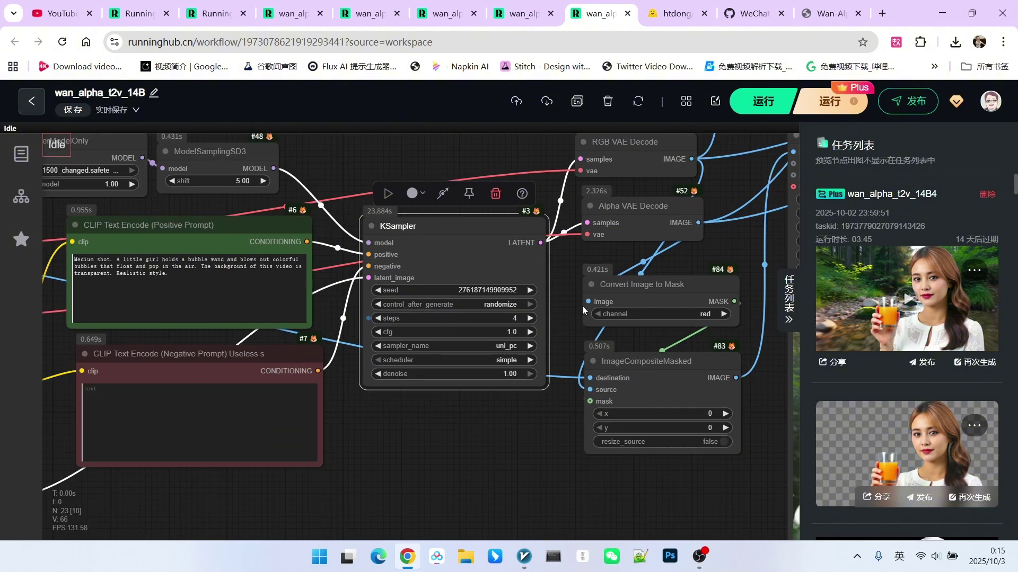
scroll(576, 269, down, 1)
scroll(629, 294, up, 3)
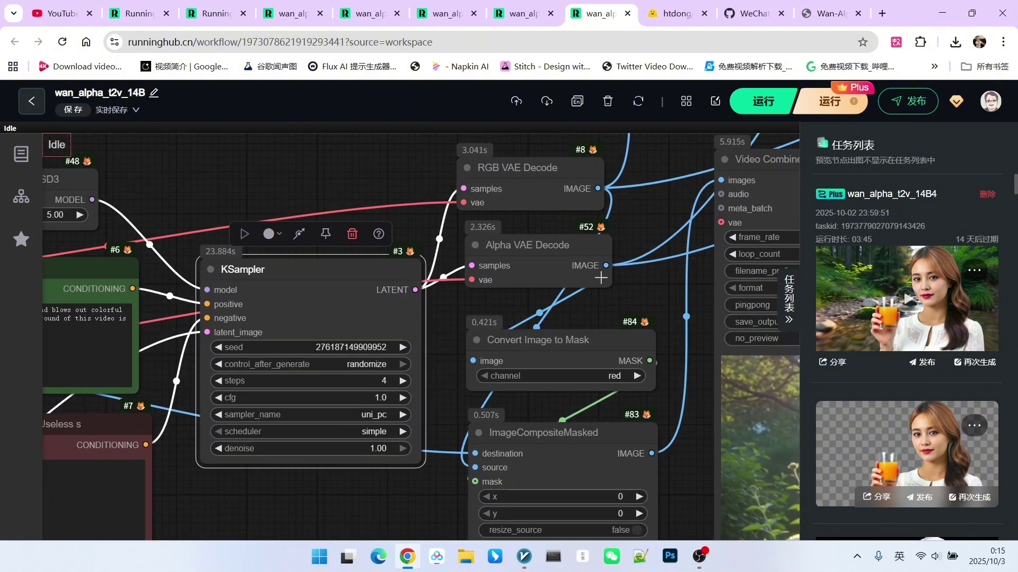
drag(629, 294, 587, 351)
drag(602, 282, 594, 306)
drag(513, 252, 339, 154)
drag(517, 240, 304, 454)
scroll(657, 291, up, 3)
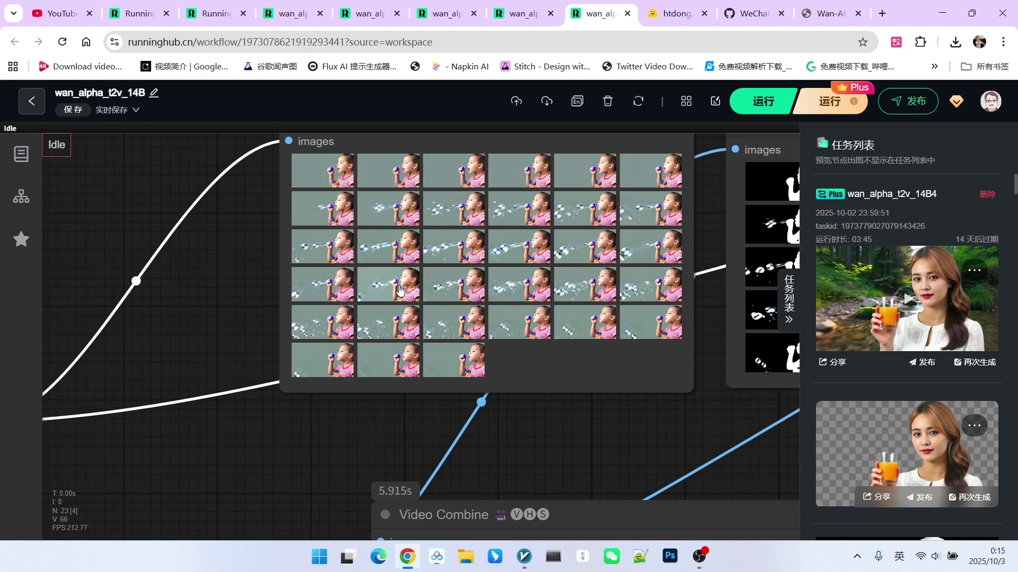
scroll(445, 281, down, 3)
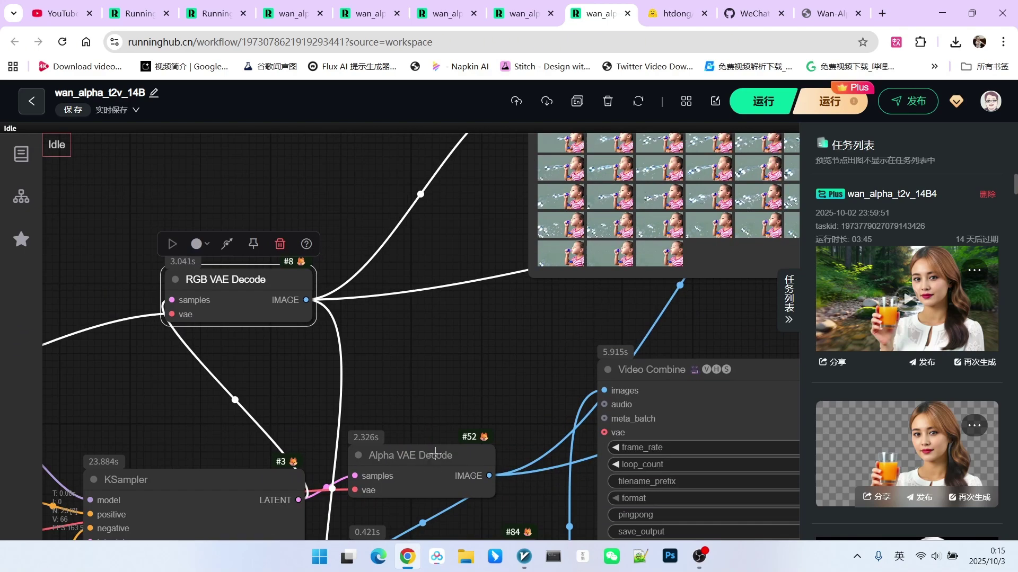
- View the black-and-white mask frames in the second Preview Image node and reposition the Alpha VAE Decode node just below RGB VAE Decode
drag(425, 454, 420, 296)
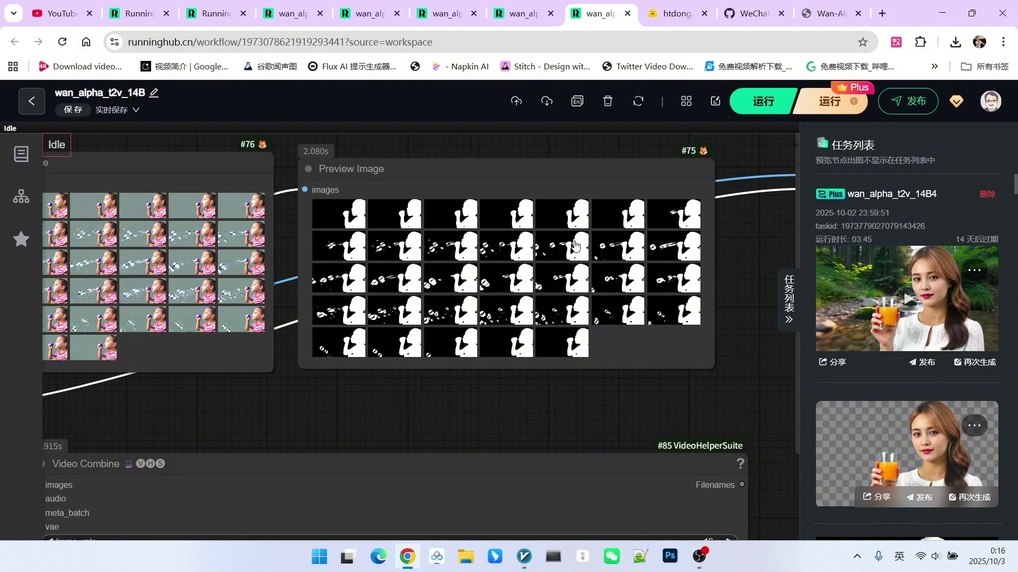
scroll(576, 247, down, 4)
drag(654, 271, 632, 269)
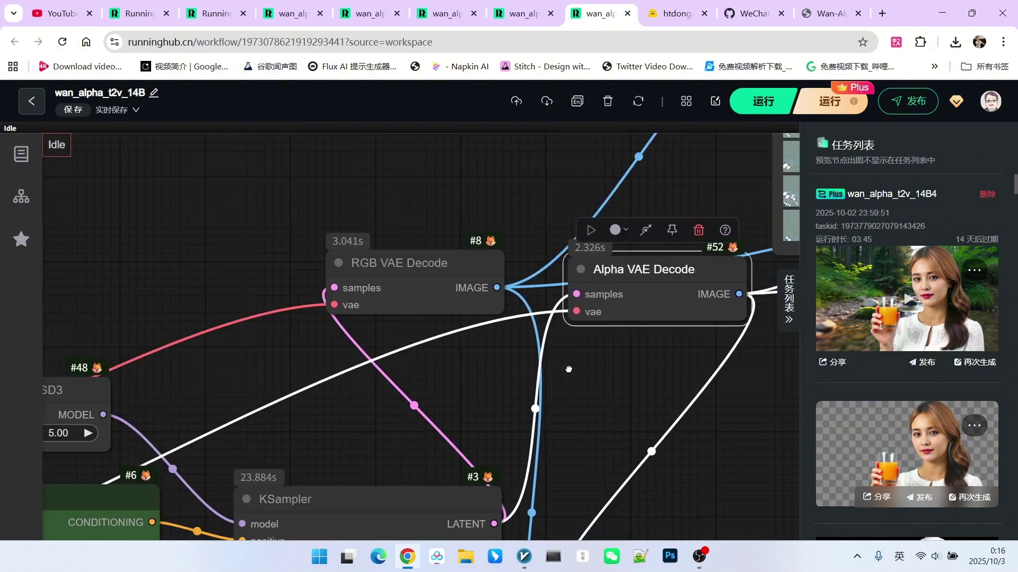
drag(560, 370, 778, 281)
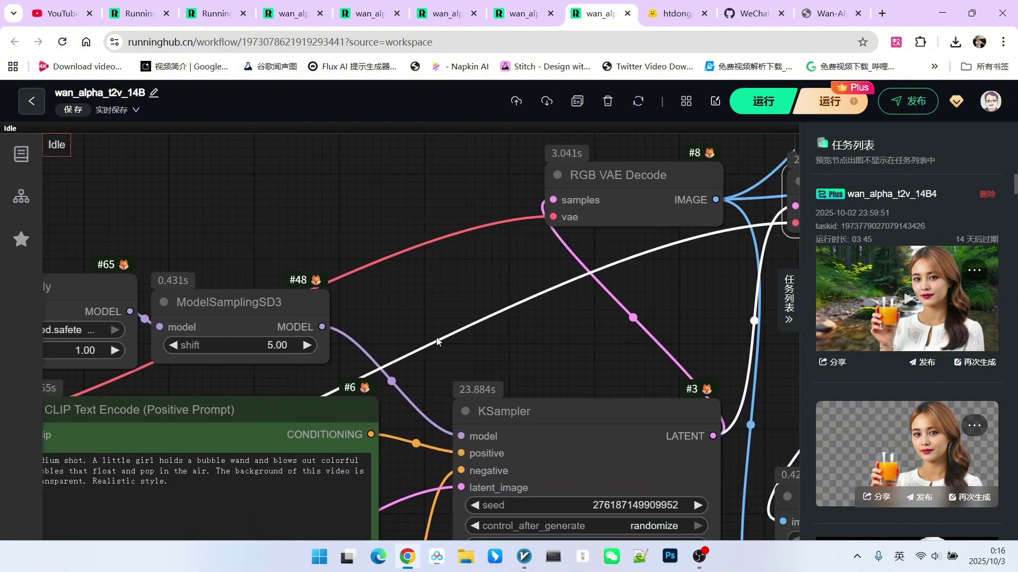
scroll(438, 341, down, 2)
scroll(441, 247, down, 10)
drag(441, 247, 138, 275)
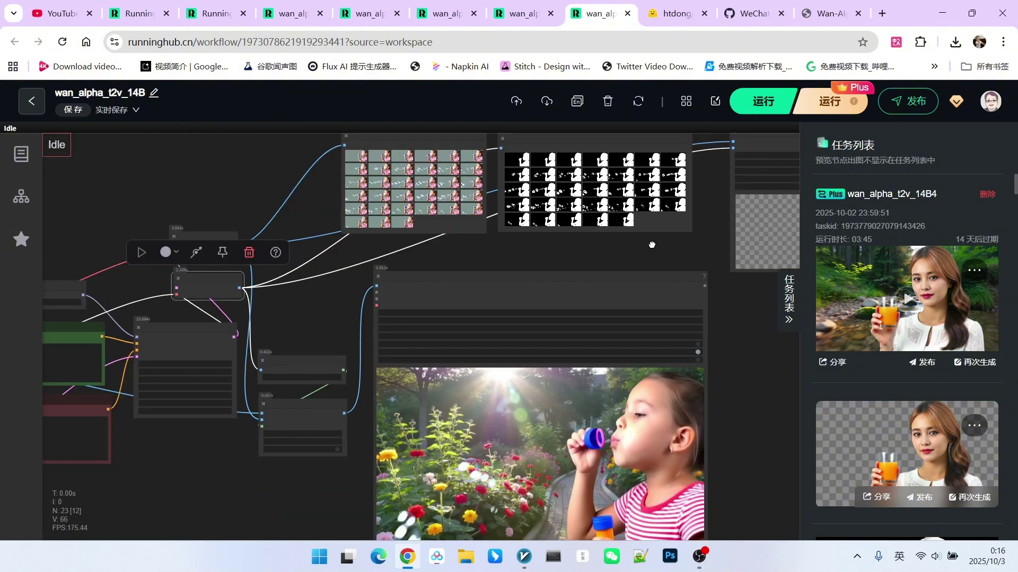
- Move the SavePNGZIP_and_Preview_RGBA_AnimatedWEBP node farther from the mask preview, and examine its settings and transparent video preview
drag(652, 243, 284, 296)
scroll(504, 224, up, 8)
drag(568, 229, 621, 256)
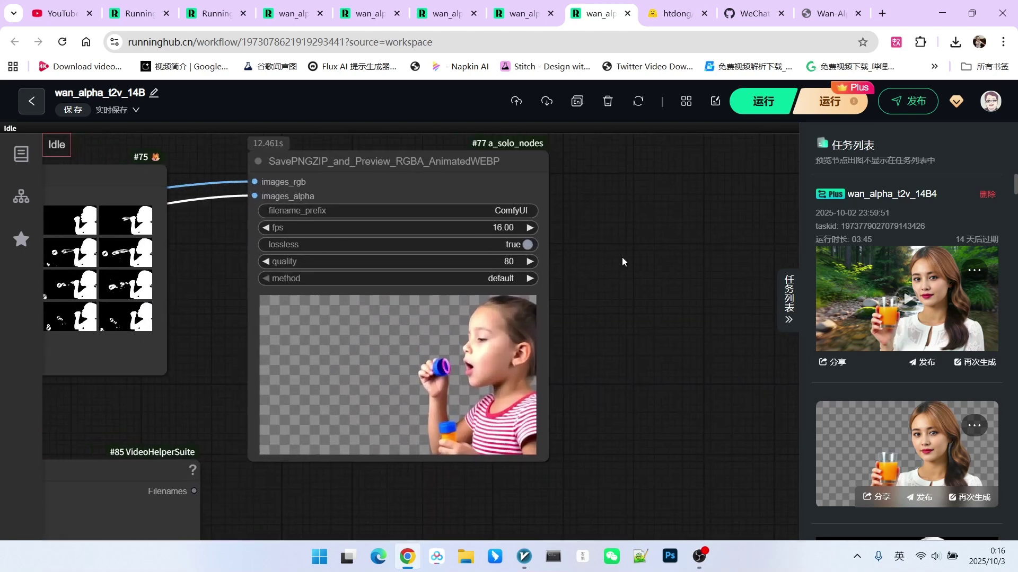
drag(322, 164, 392, 173)
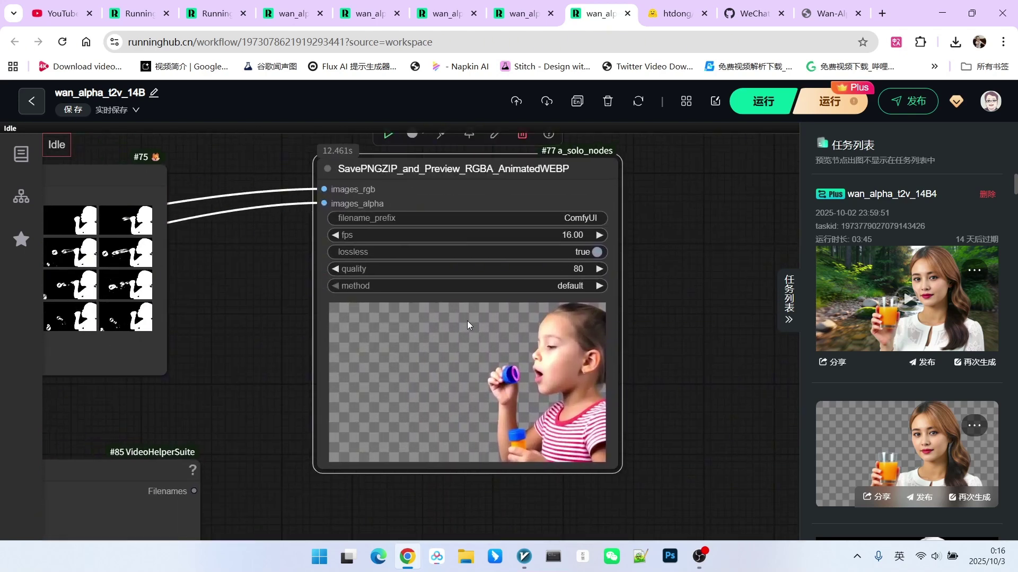
scroll(611, 347, down, 3)
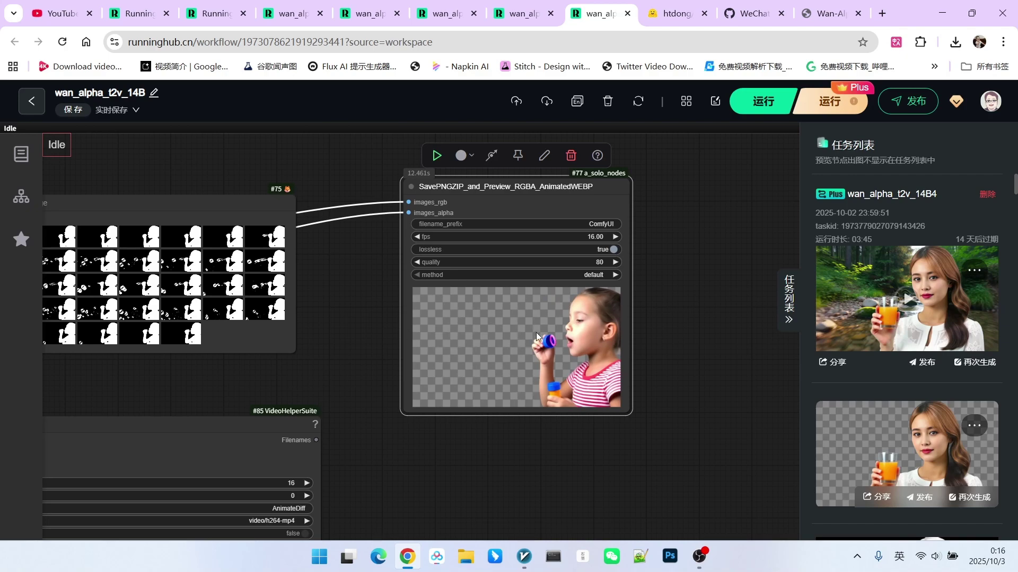
drag(505, 194, 499, 187)
scroll(673, 263, down, 3)
scroll(704, 304, up, 5)
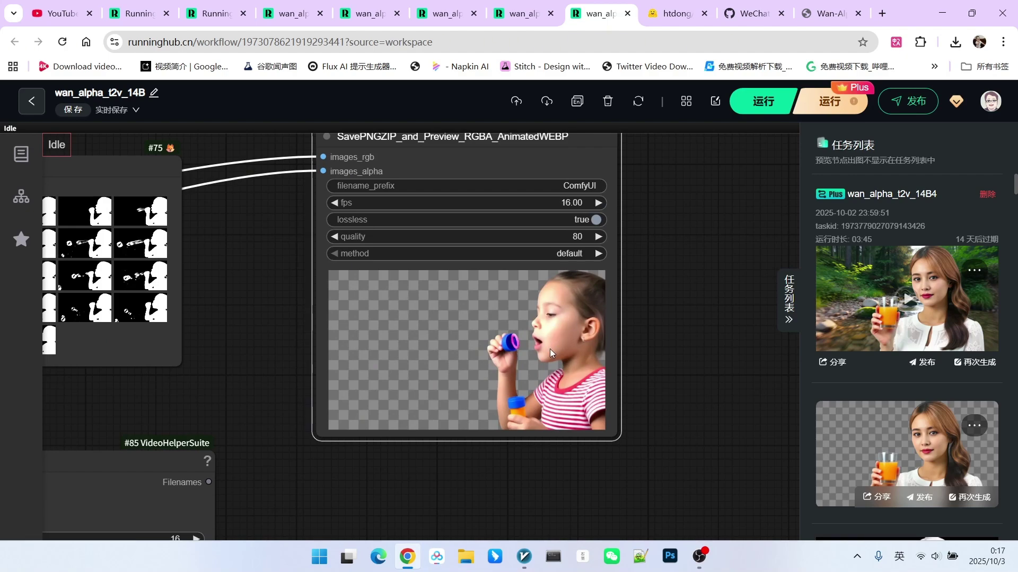
scroll(661, 258, down, 2)
scroll(670, 251, down, 3)
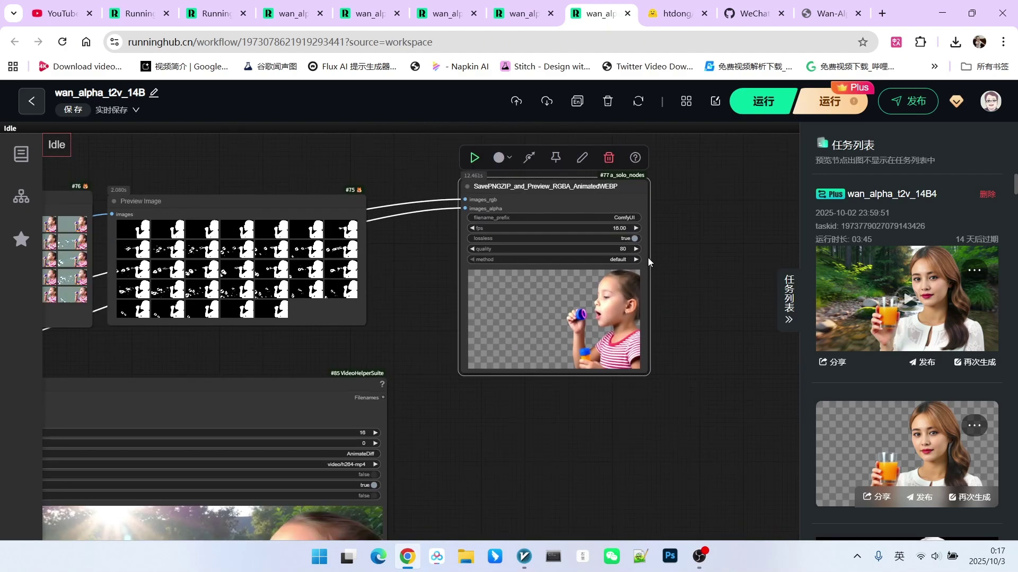
- Examine the Load Video (Upload) node and the garden path clip that serves as the background
drag(400, 329, 597, 277)
scroll(597, 278, down, 9)
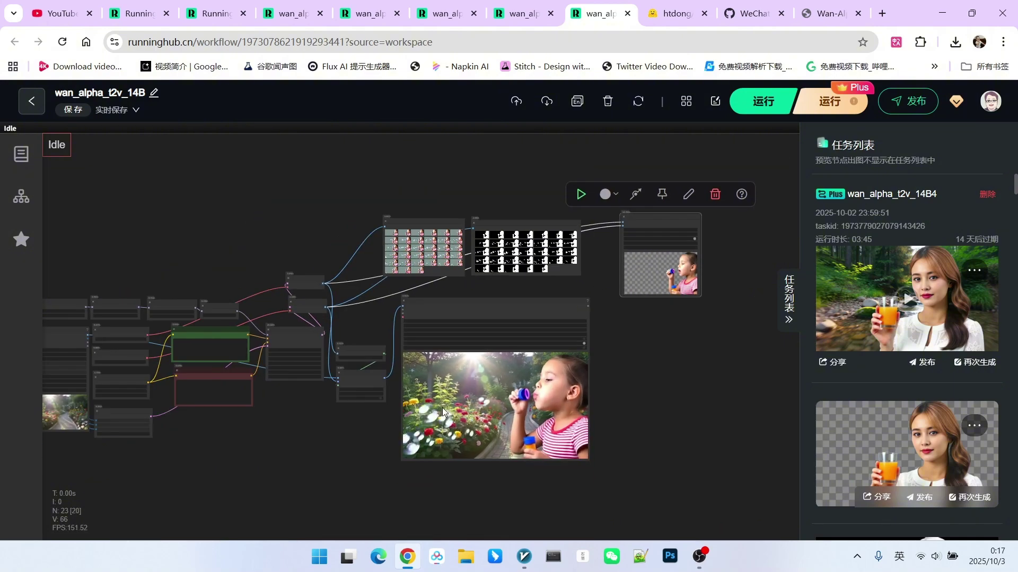
drag(256, 448, 449, 417)
scroll(187, 359, up, 10)
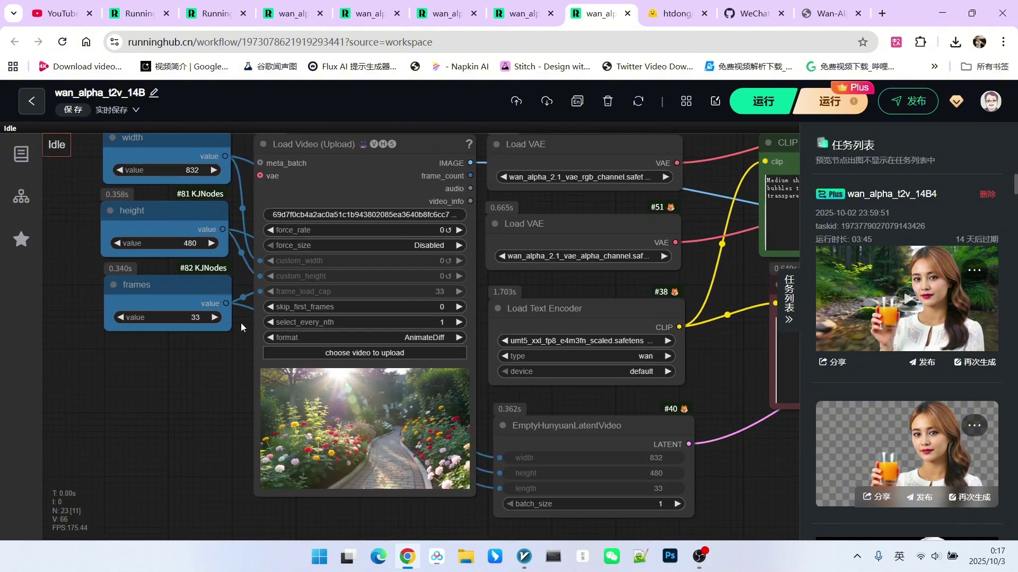
scroll(288, 373, up, 3)
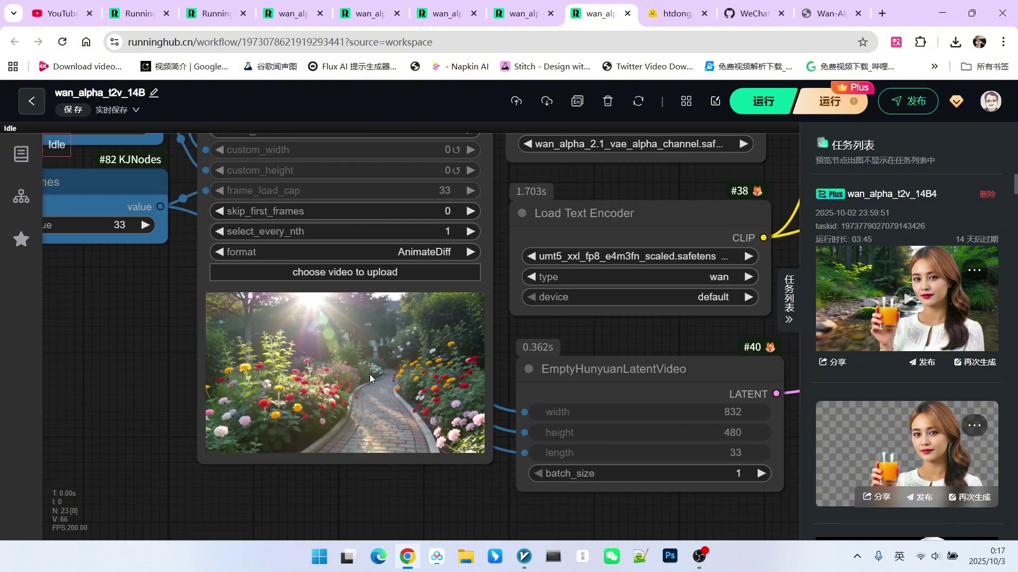
scroll(293, 352, down, 5)
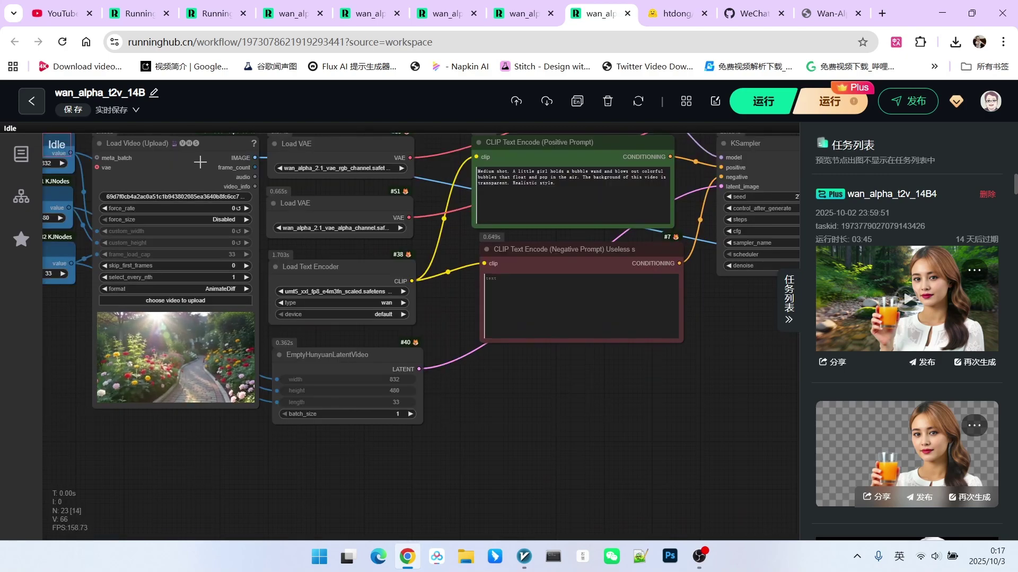
click(203, 167)
- Examine the ImageCompositeMasked node and trace the links to its destination, source and mask inputs
drag(753, 339, 396, 427)
scroll(518, 418, up, 3)
drag(633, 341, 527, 368)
scroll(527, 367, up, 4)
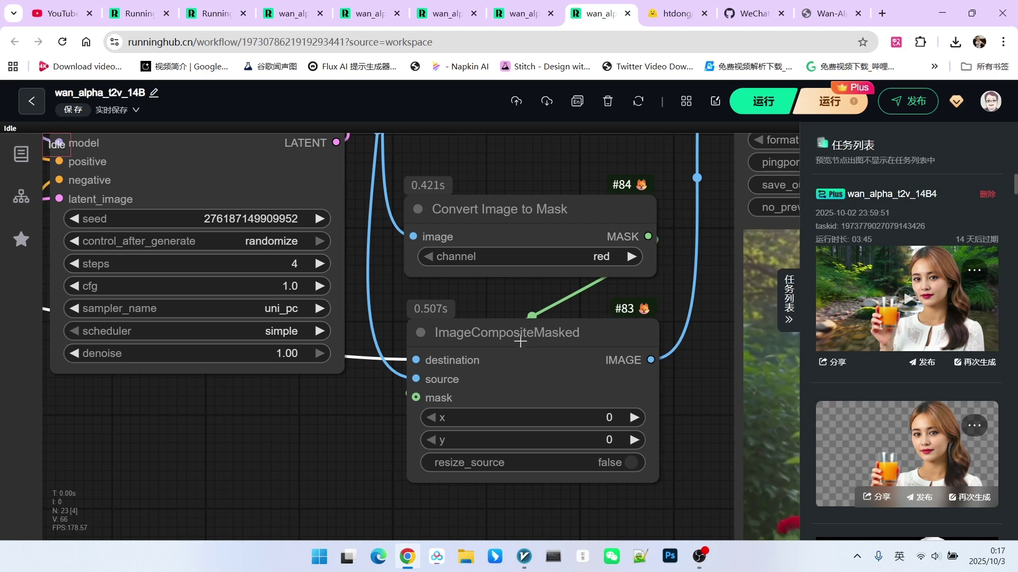
drag(528, 335, 534, 325)
scroll(487, 371, down, 4)
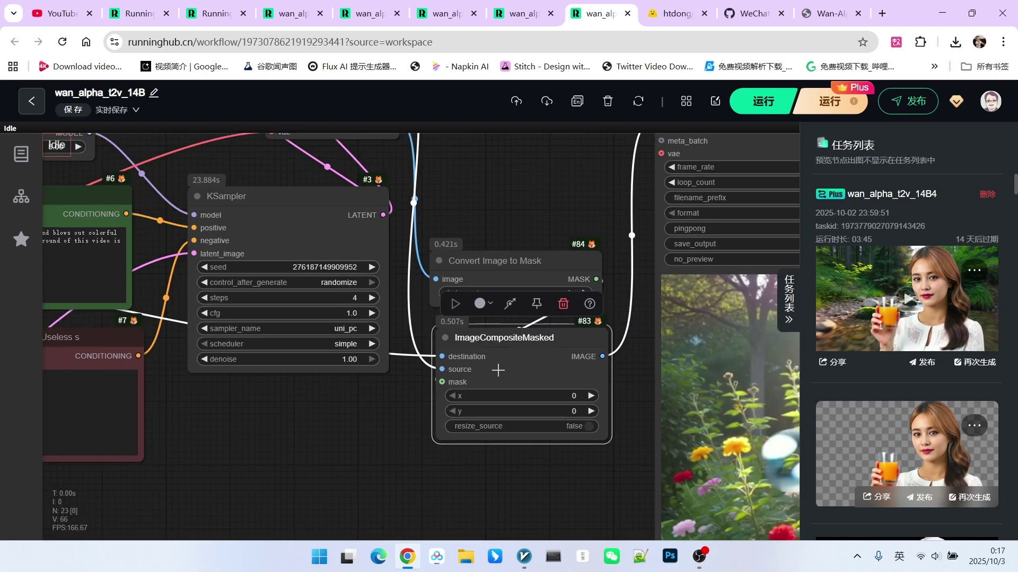
click(547, 217)
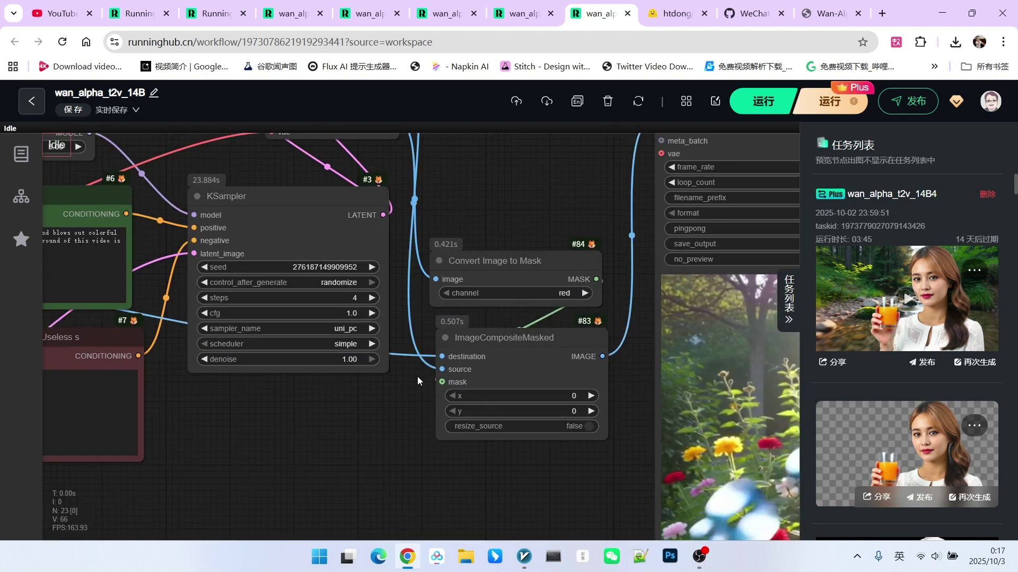
- Trace the alpha output from Alpha VAE Decode through Convert Image to Mask into the ImageCompositeMasked node
scroll(479, 380, up, 2)
drag(505, 187, 486, 347)
mouse_move(290, 231)
mouse_down()
mouse_move(345, 227)
mouse_move(275, 232)
mouse_up()
drag(490, 370, 490, 300)
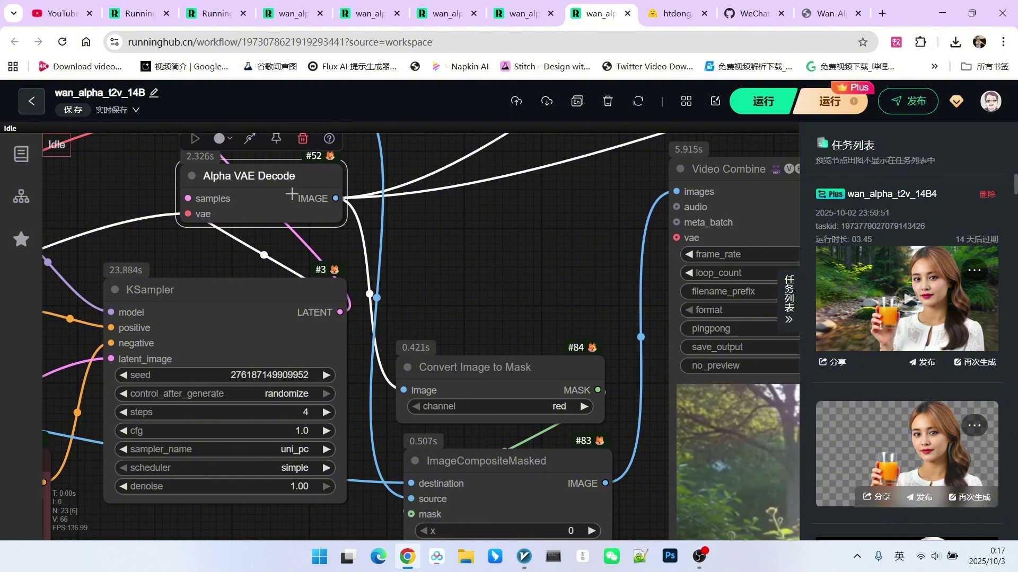
drag(469, 367, 471, 355)
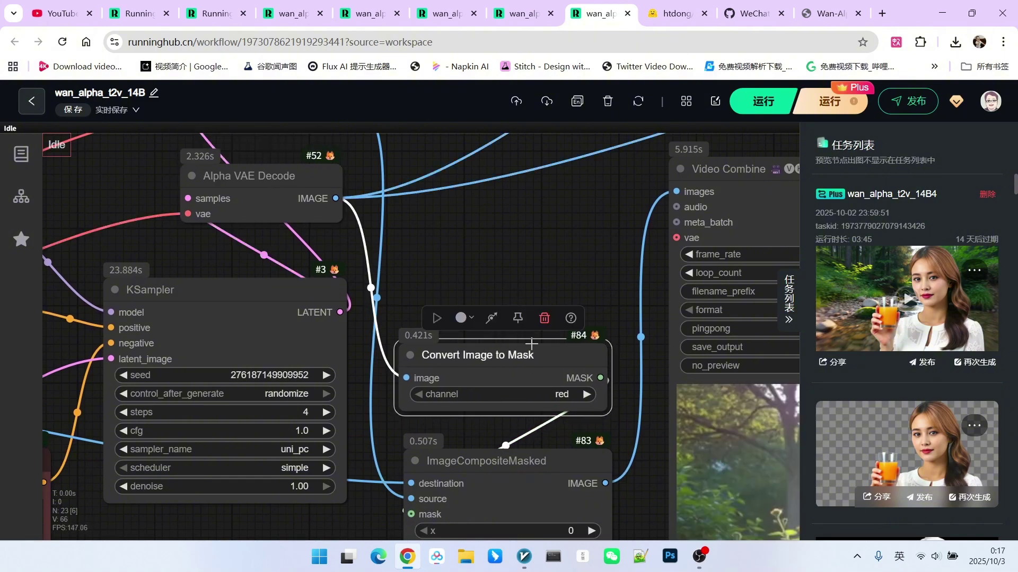
scroll(537, 274, down, 2)
drag(390, 489, 377, 430)
drag(481, 339, 483, 345)
scroll(510, 464, up, 3)
- Follow the ImageCompositeMasked output to the Video Combine node and watch the composited video of the girl blowing bubbles
drag(510, 463, 176, 352)
scroll(177, 352, down, 7)
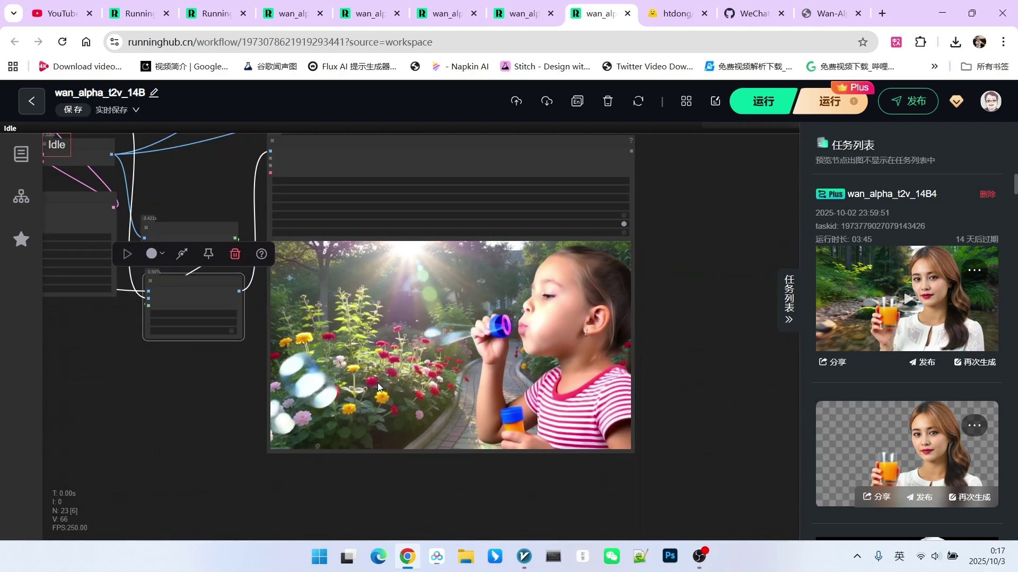
scroll(400, 346, up, 5)
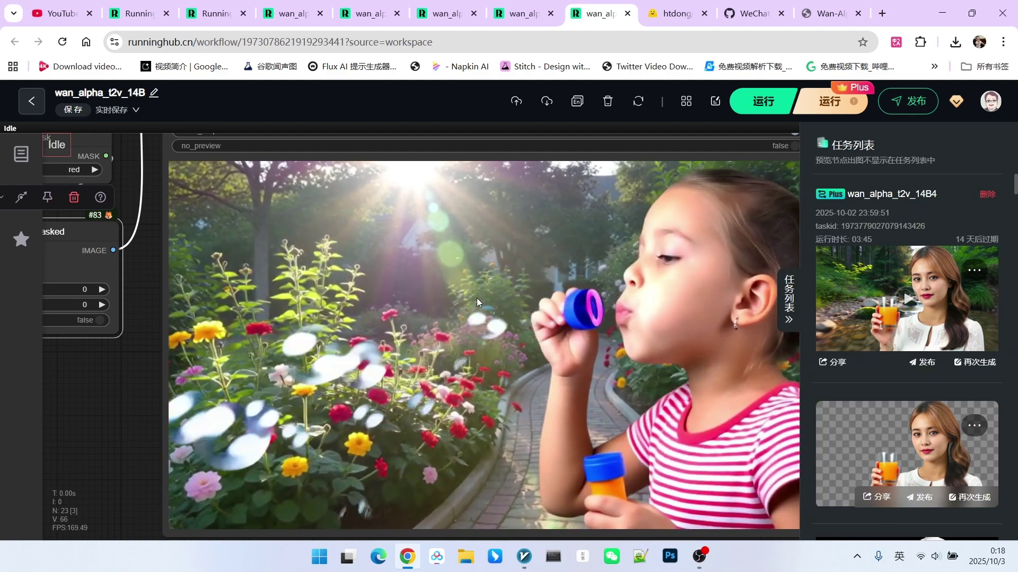
scroll(476, 298, down, 2)
scroll(476, 298, down, 3)
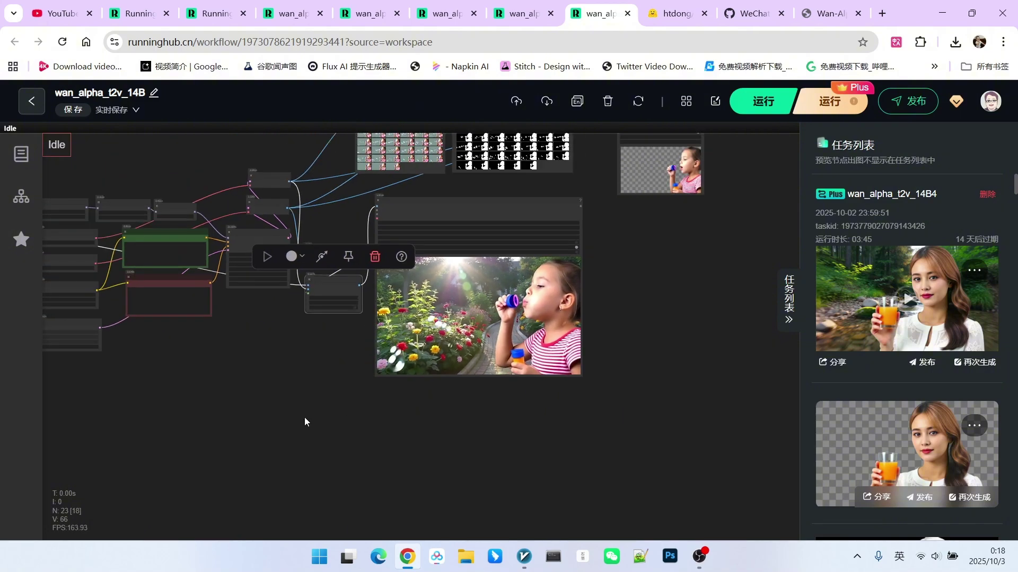
- Switch to the wan_alpha_t2v_14B1 workflow and review the dancing woman's positive prompt, including its transparent background phrase
key(ctrl+Page_Up)
scroll(337, 406, up, 5)
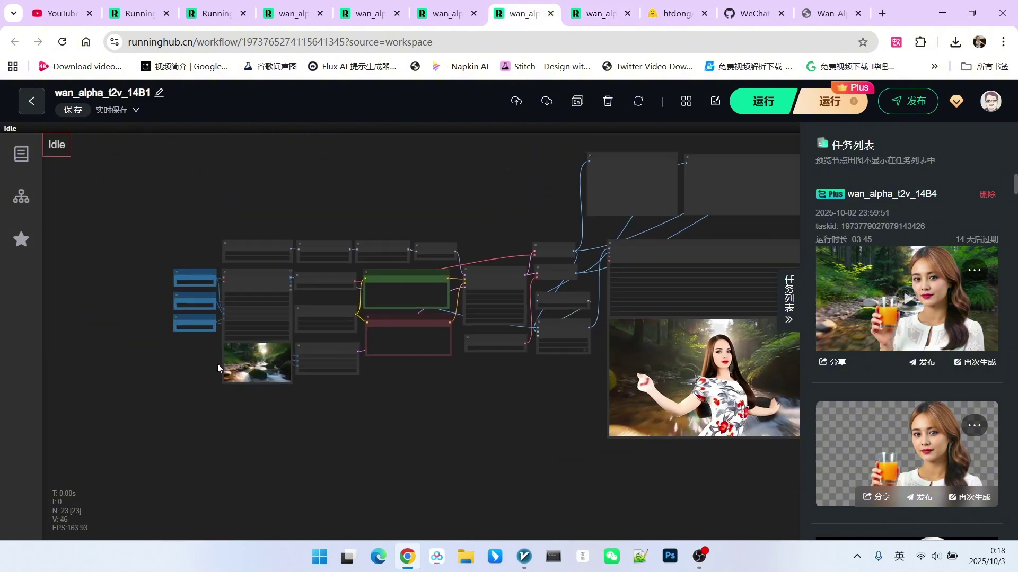
drag(610, 380, 398, 416)
scroll(443, 227, up, 7)
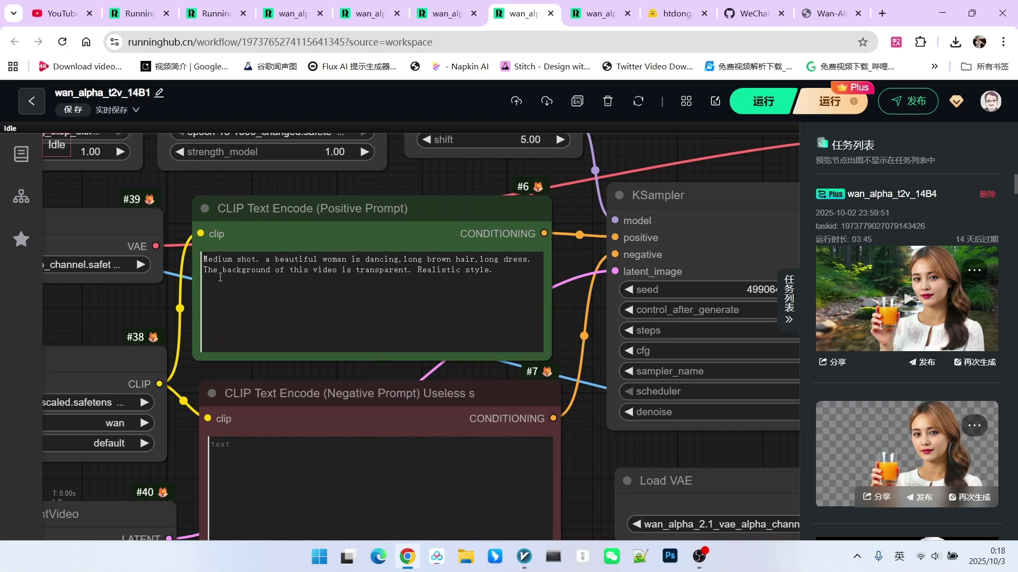
scroll(180, 276, down, 6)
scroll(215, 228, up, 5)
click(333, 293)
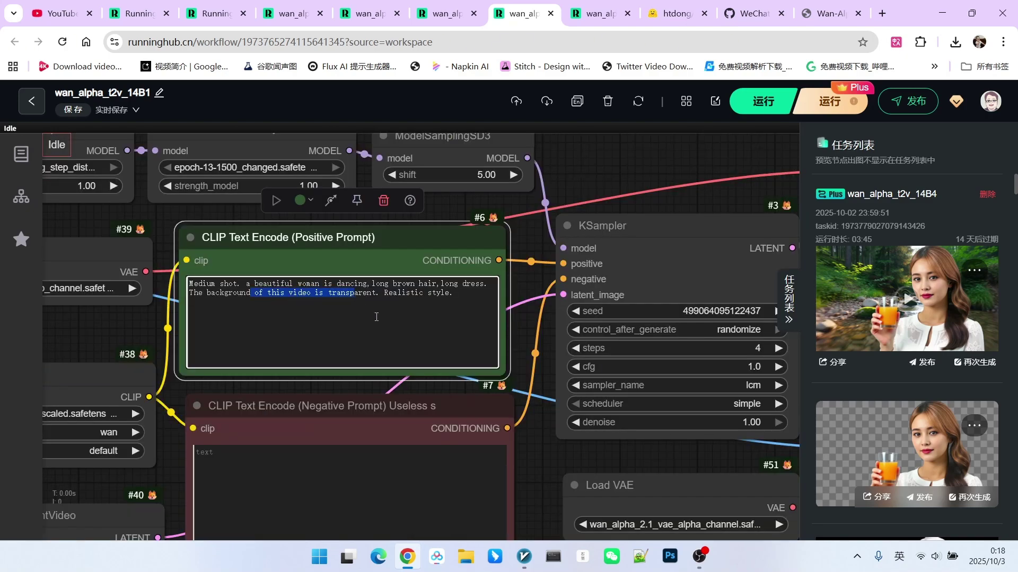
- Watch the composited video of the dancing woman over the forest stream in the Video Combine node
scroll(291, 314, down, 9)
drag(481, 424, 202, 321)
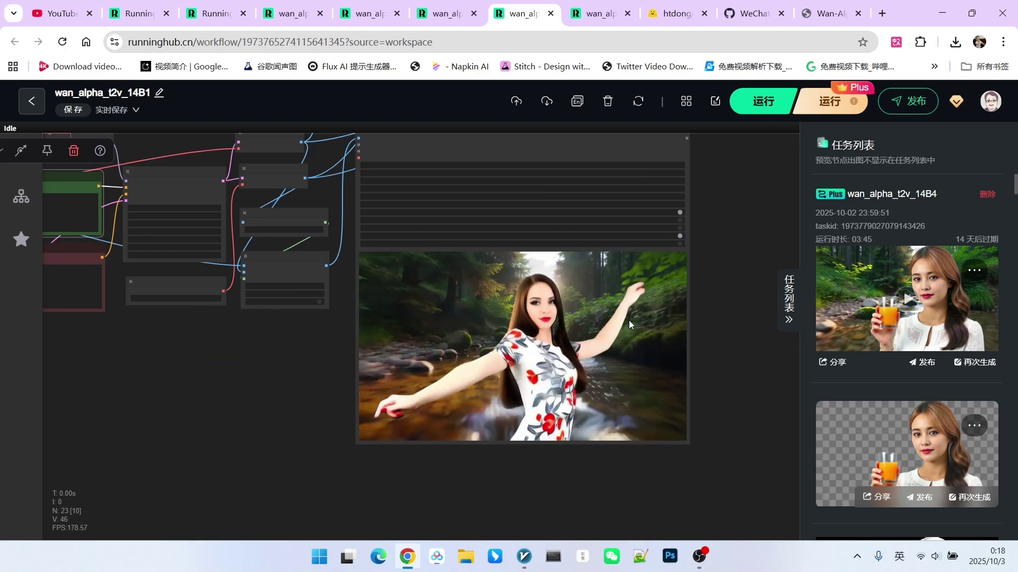
scroll(588, 339, up, 3)
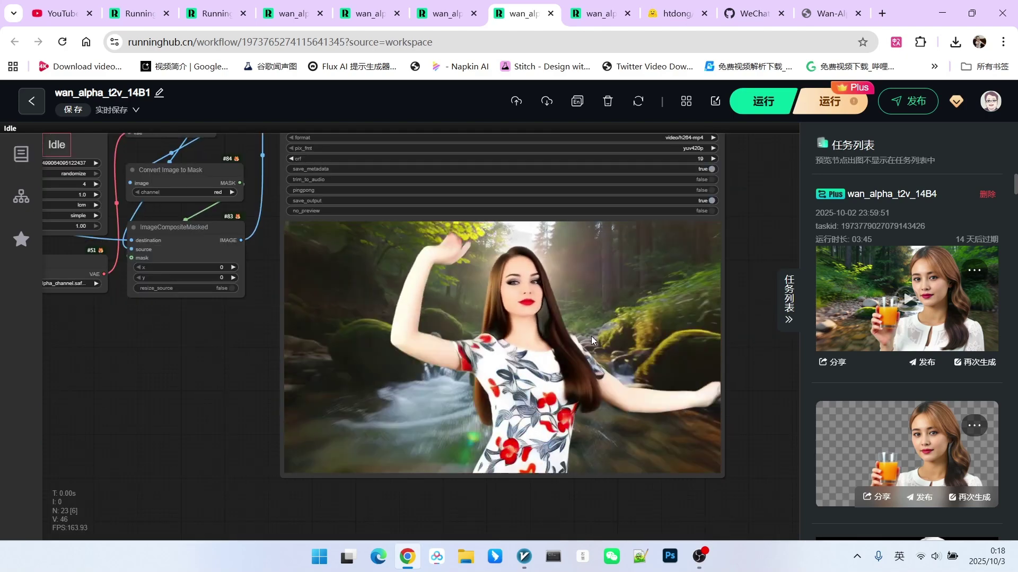
scroll(591, 338, down, 6)
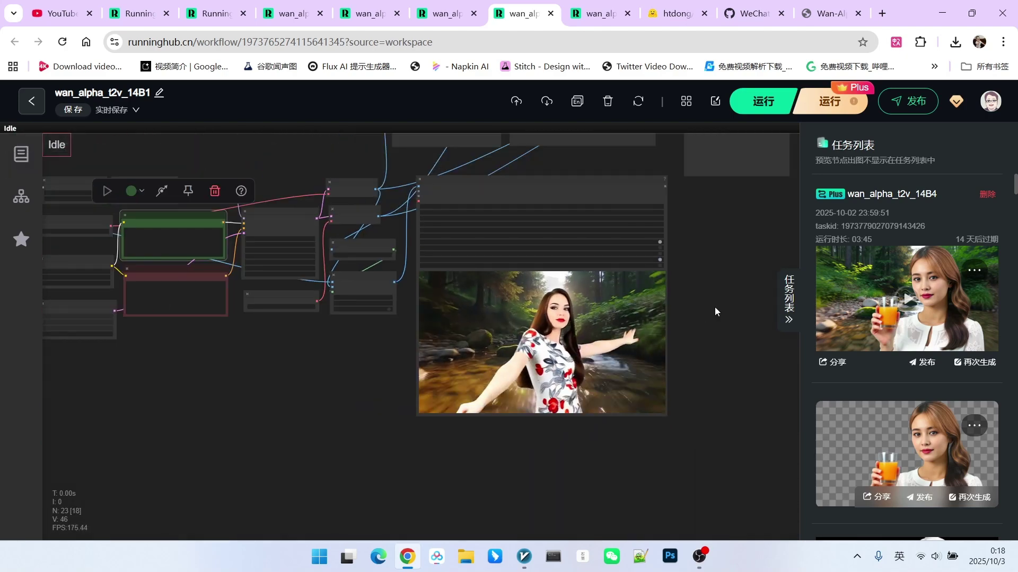
drag(740, 277, 732, 360)
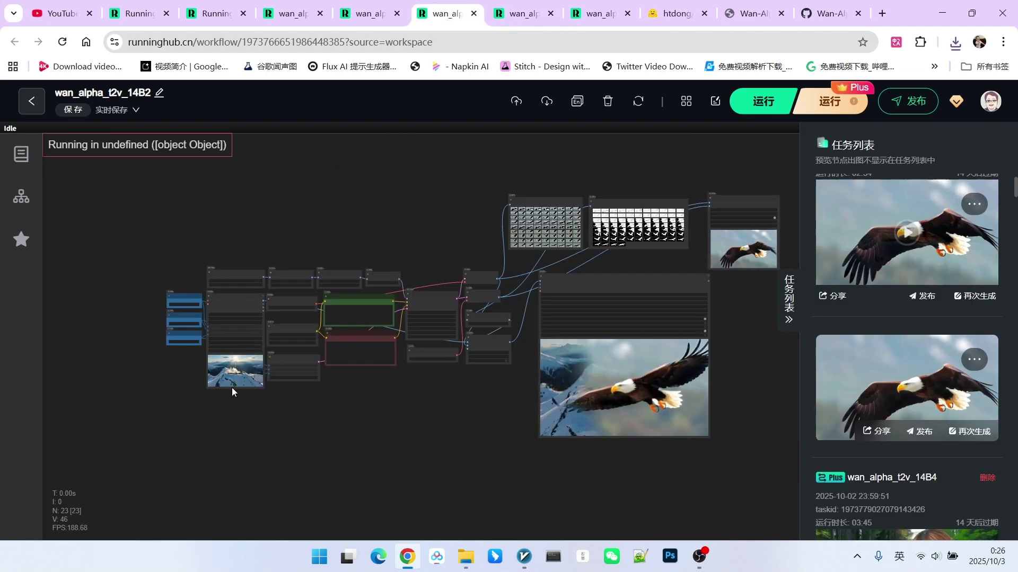
- Examine the snowy mountain background video and the eagle's positive prompt in the wan_alpha_t2v_14B2 workflow
scroll(231, 386, up, 15)
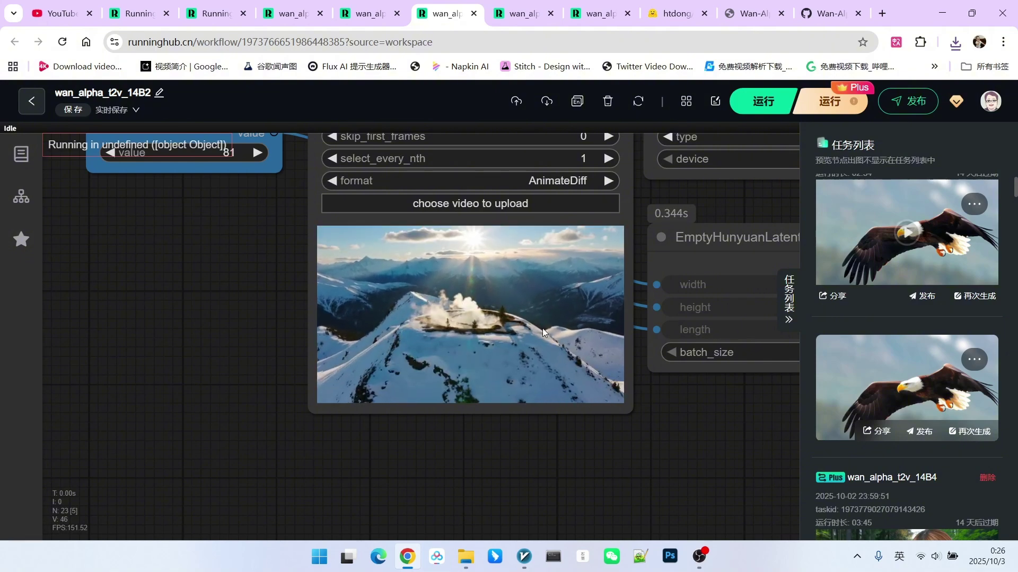
scroll(364, 314, down, 12)
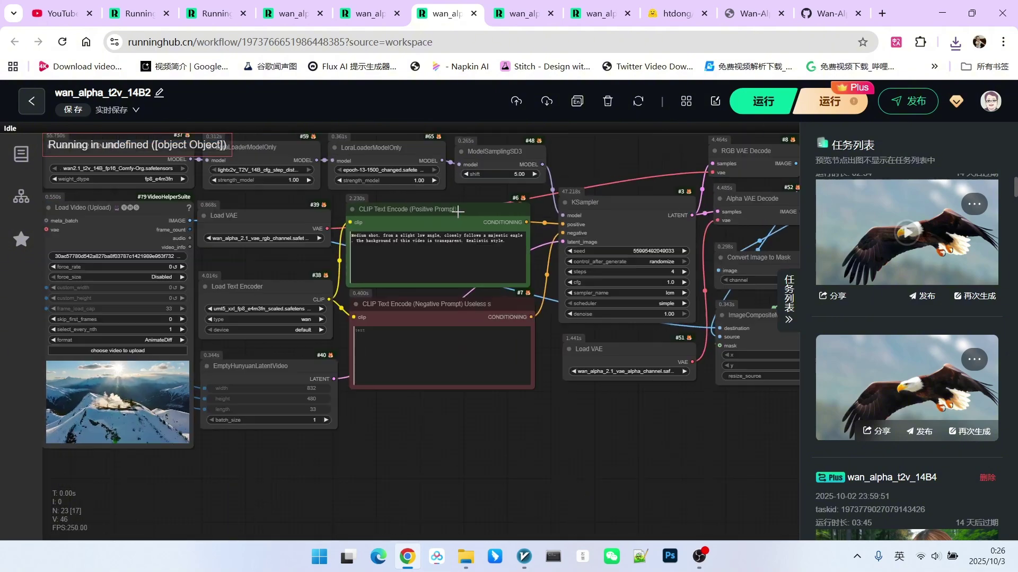
scroll(451, 237, up, 3)
scroll(439, 291, down, 6)
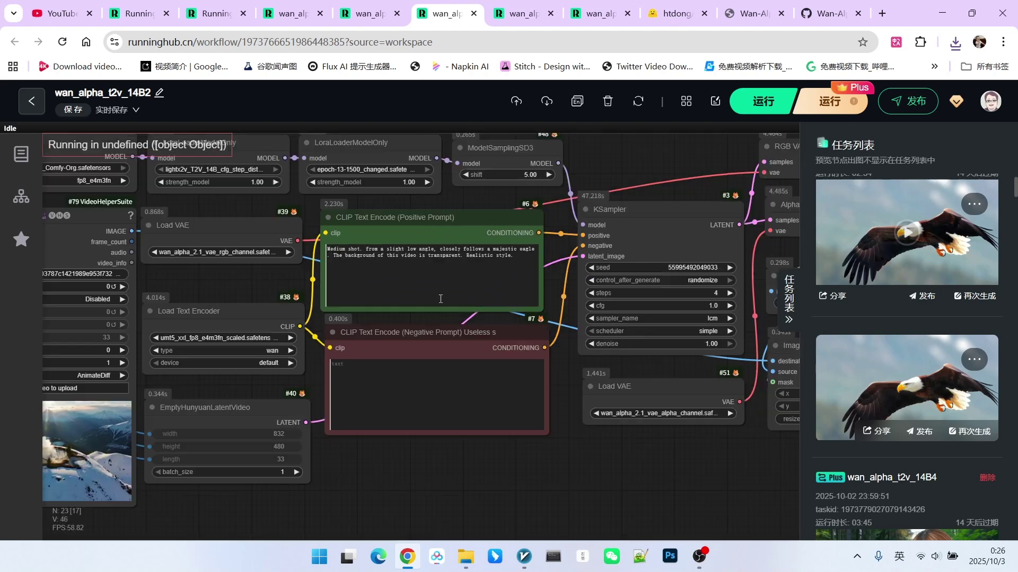
- Examine the flying eagle's RGB frames and matching alpha mask frames in the two Preview Image nodes
scroll(341, 253, up, 9)
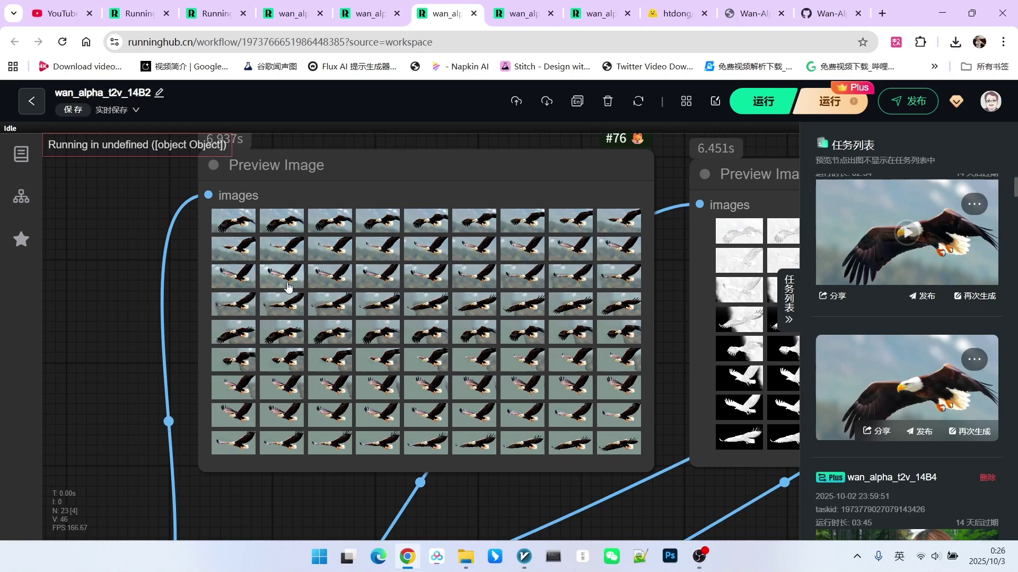
scroll(326, 312, down, 5)
scroll(682, 319, up, 3)
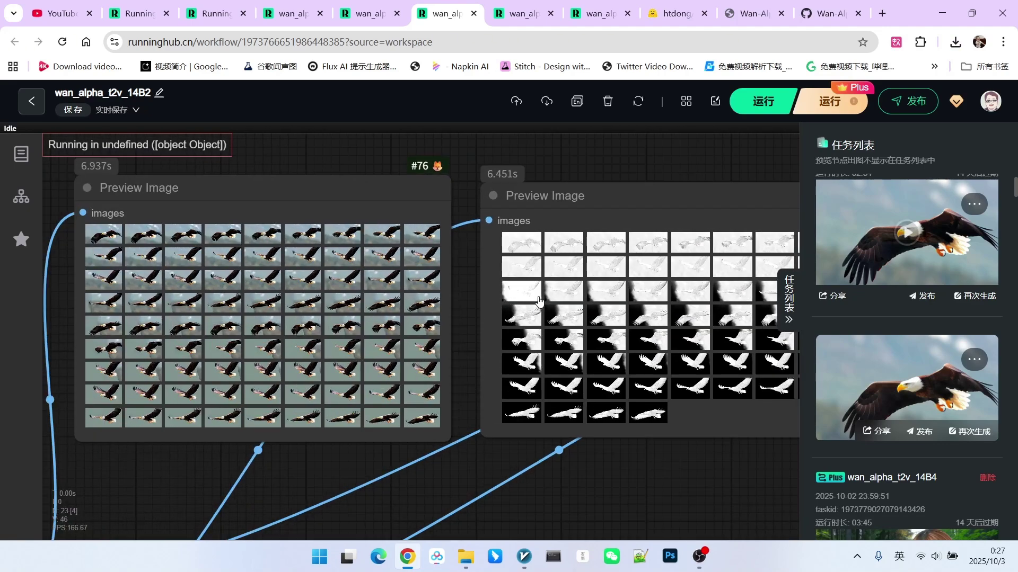
scroll(542, 331, down, 5)
scroll(668, 326, up, 5)
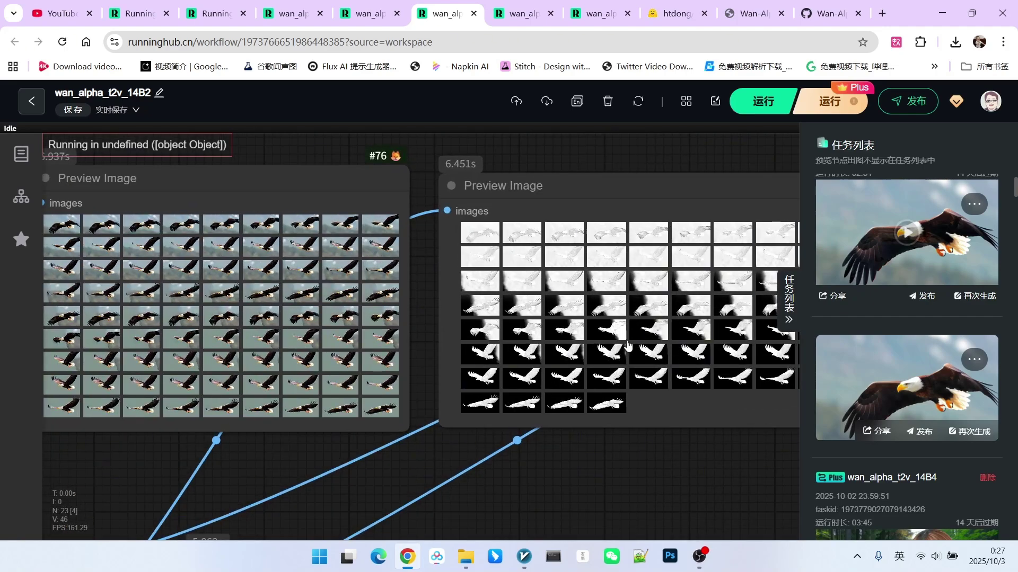
scroll(628, 346, down, 5)
scroll(640, 389, up, 6)
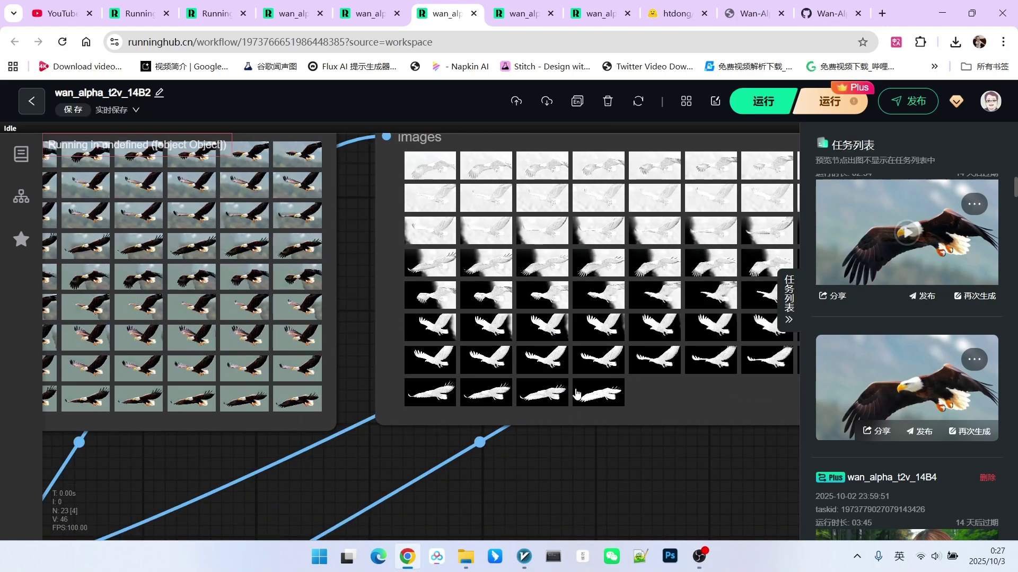
- Watch the composited eagle video over the snowy mountains and check the two LoraLoaderModelOnly nodes feeding the model
scroll(577, 393, down, 3)
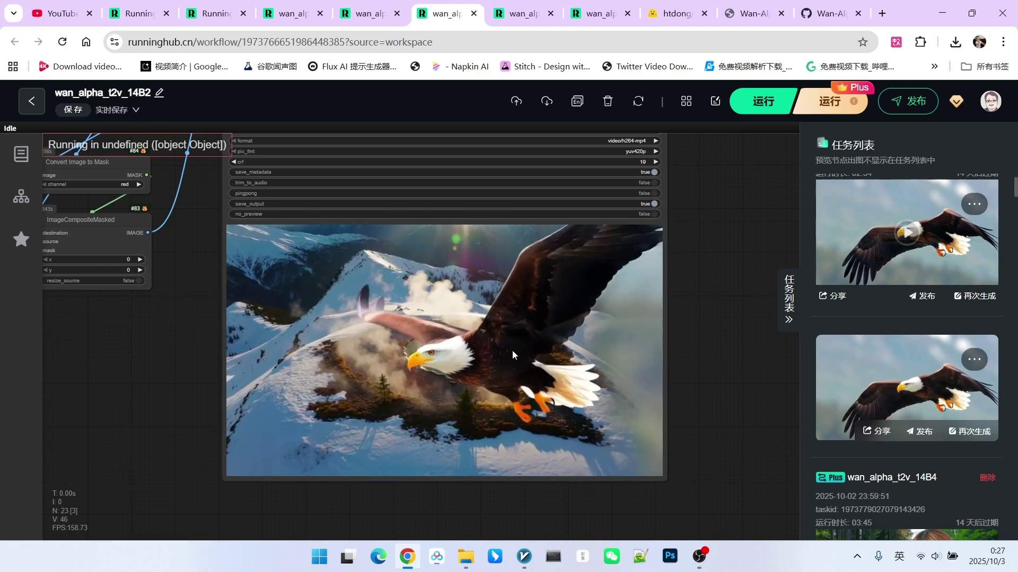
scroll(701, 293, down, 4)
drag(235, 357, 510, 412)
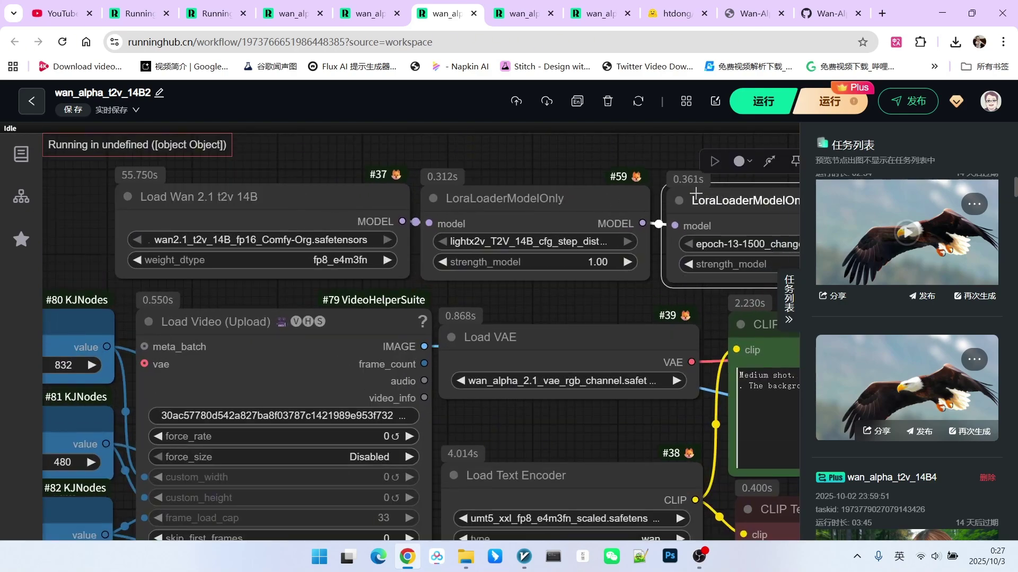
scroll(517, 161, down, 5)
scroll(464, 163, up, 3)
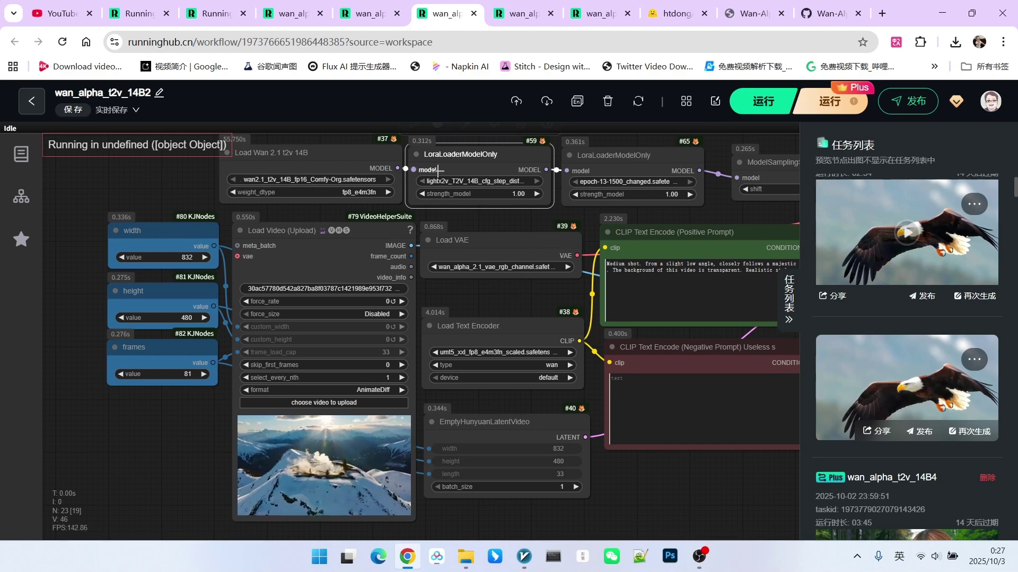
- Switch to the wan_alpha_t2v_14B3 workflow and look up the glasses_woman_wan2.1_lora entry among the uploaded LoRA models, leaving the selection as is
click(365, 13)
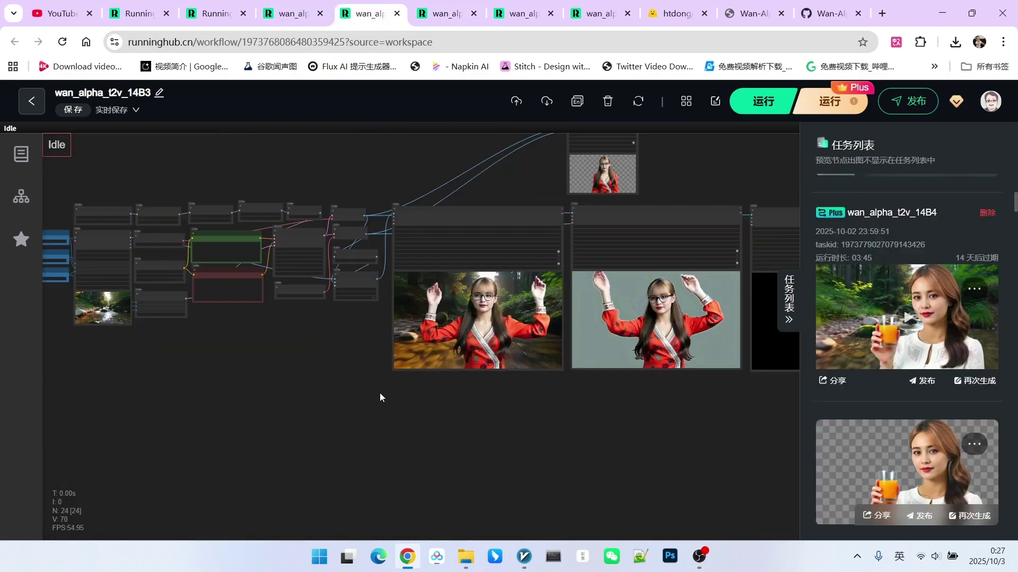
scroll(399, 371, up, 5)
drag(616, 218, 593, 218)
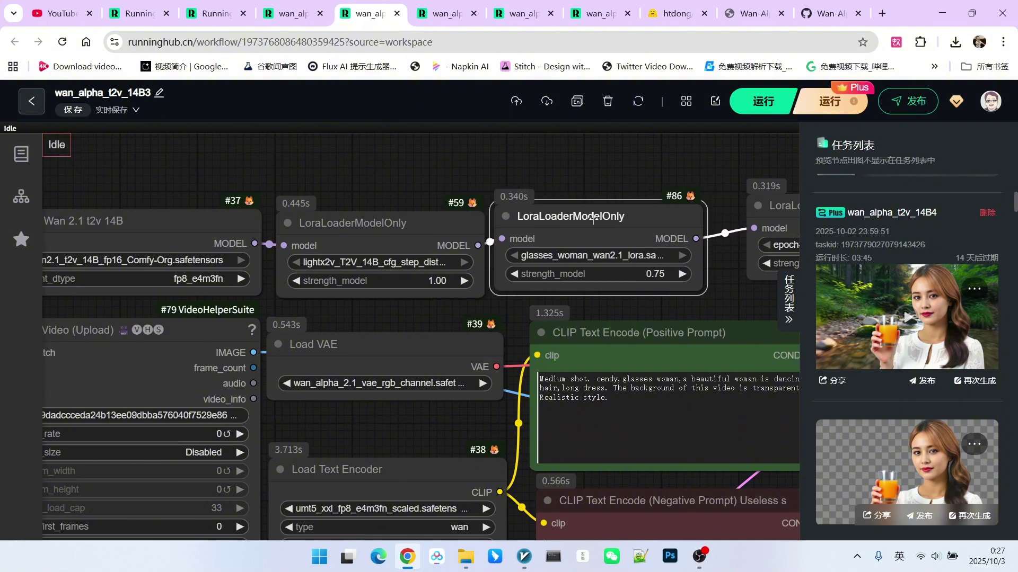
drag(732, 147, 629, 148)
click(475, 259)
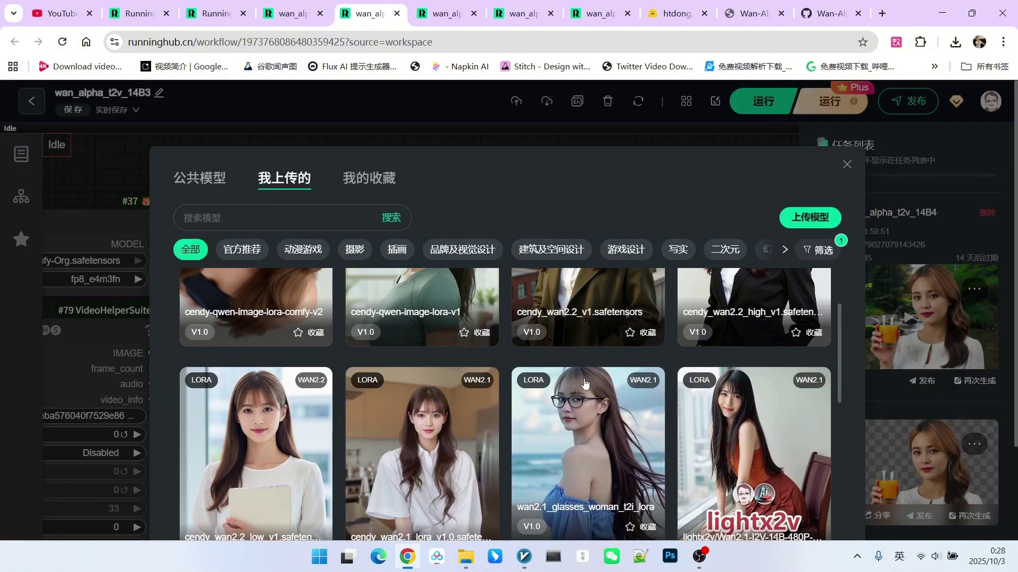
scroll(556, 369, down, 1)
click(847, 164)
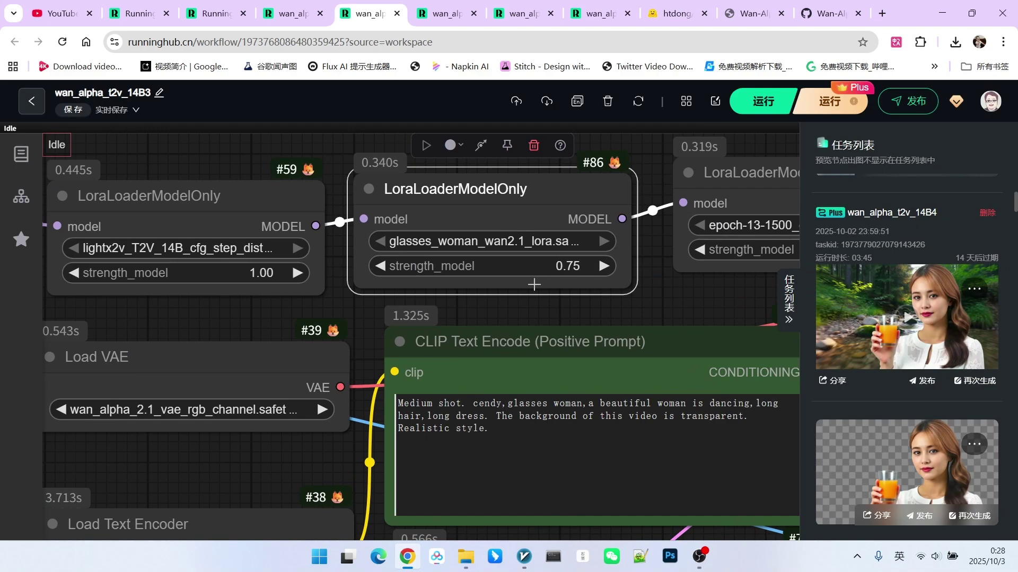
- Review the glasses woman's positive prompt and the forest stream background video loaded in the Load Video node
scroll(548, 286, down, 4)
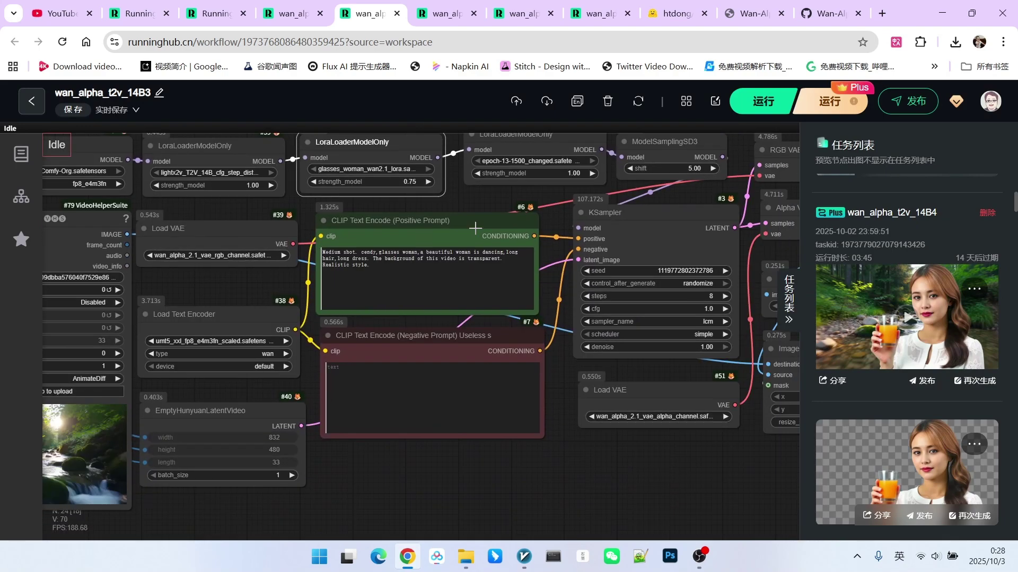
scroll(427, 261, down, 5)
drag(343, 422, 556, 351)
scroll(410, 329, up, 7)
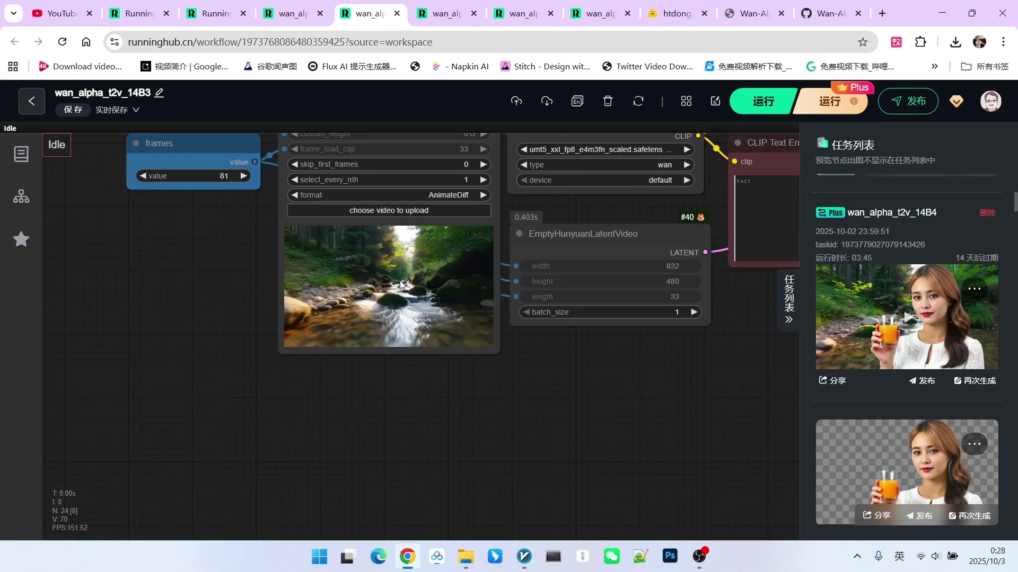
scroll(391, 275, down, 9)
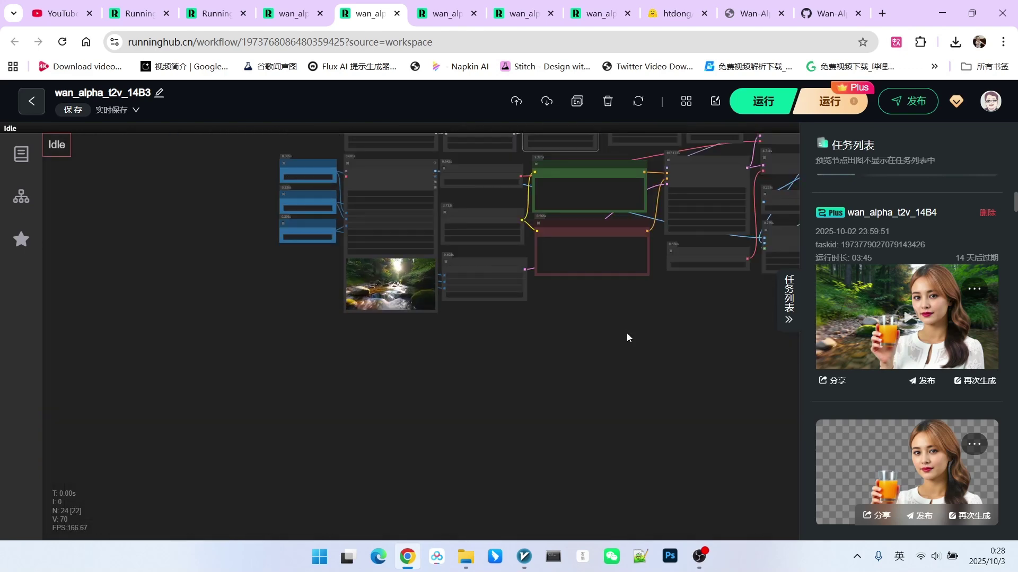
- Slightly reposition the composited, RGB and alpha Video Combine nodes of the glasses woman within their row
drag(626, 333, 229, 338)
drag(375, 331, 207, 414)
scroll(678, 229, down, 4)
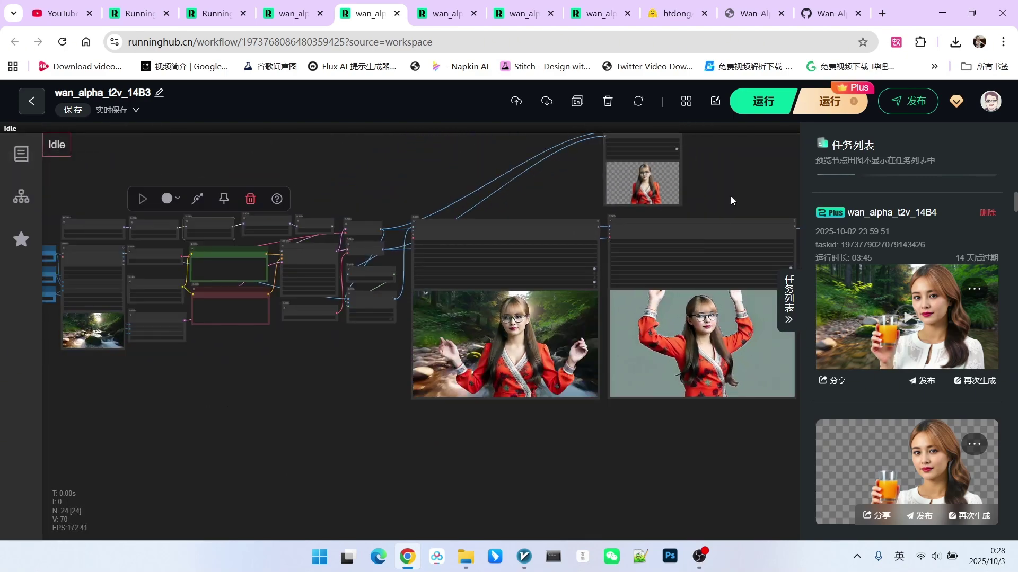
drag(730, 198, 497, 241)
drag(622, 269, 629, 262)
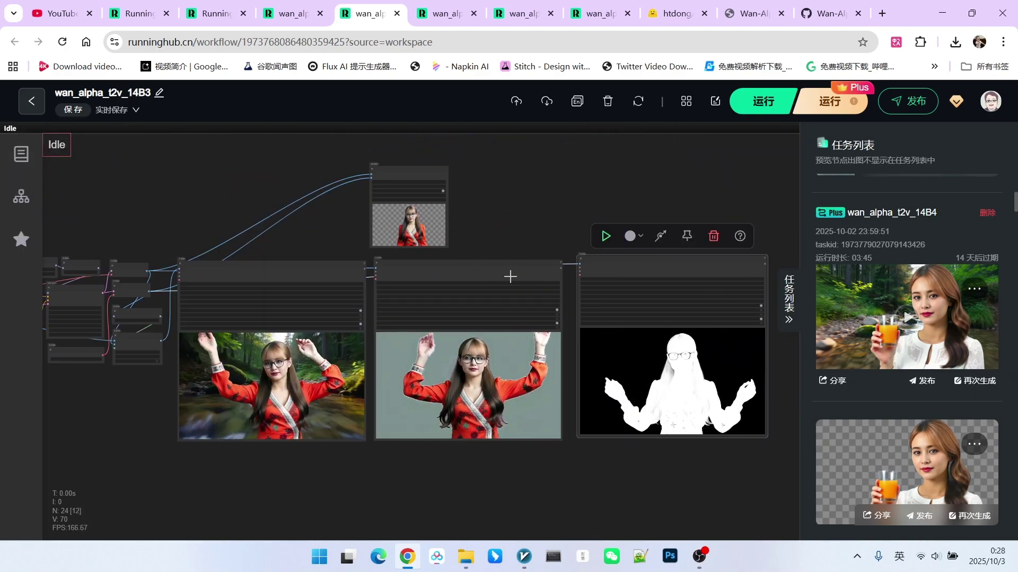
drag(420, 277, 423, 276)
drag(306, 268, 309, 264)
- Watch the glasses woman's RGB video and alpha mask video, and compare them with the composite over the forest stream
scroll(538, 332, up, 4)
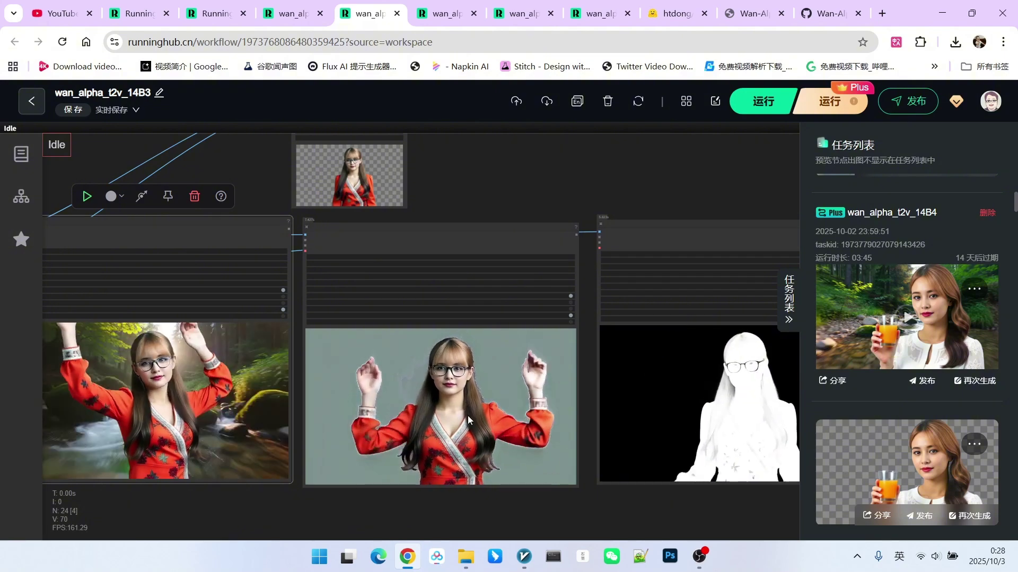
scroll(471, 416, up, 3)
drag(490, 423, 514, 389)
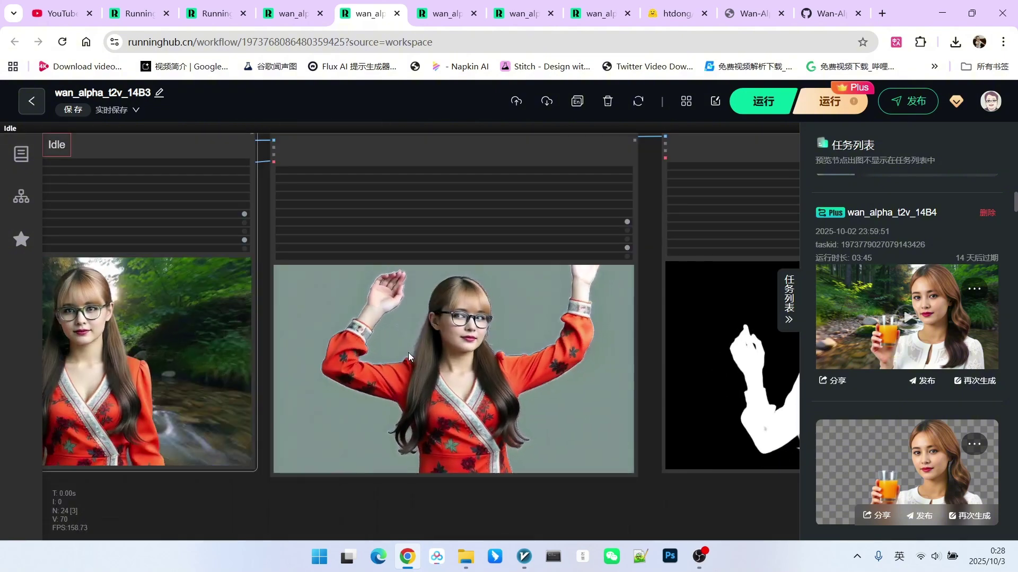
scroll(419, 352, up, 3)
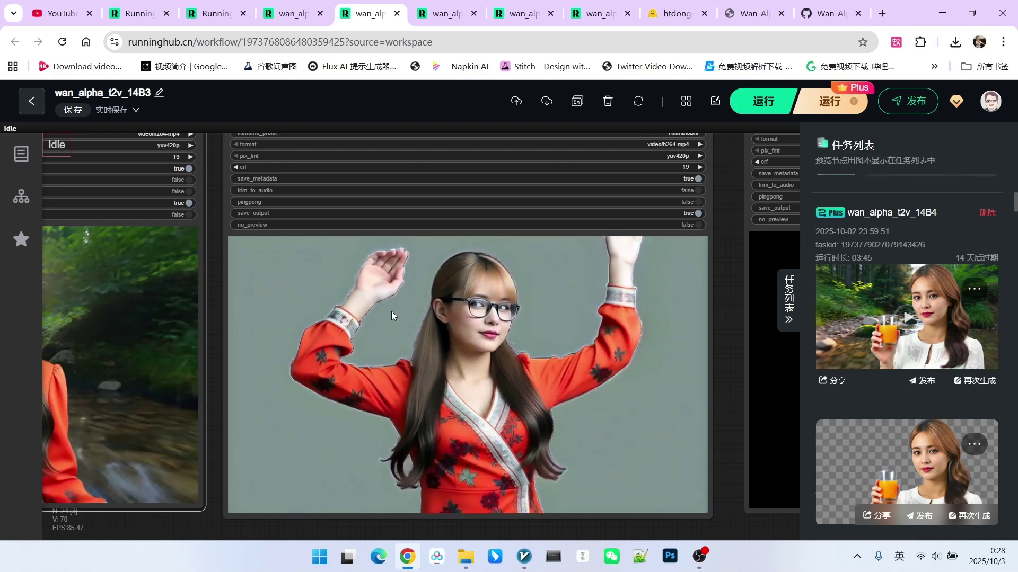
scroll(405, 317, down, 4)
scroll(572, 342, up, 5)
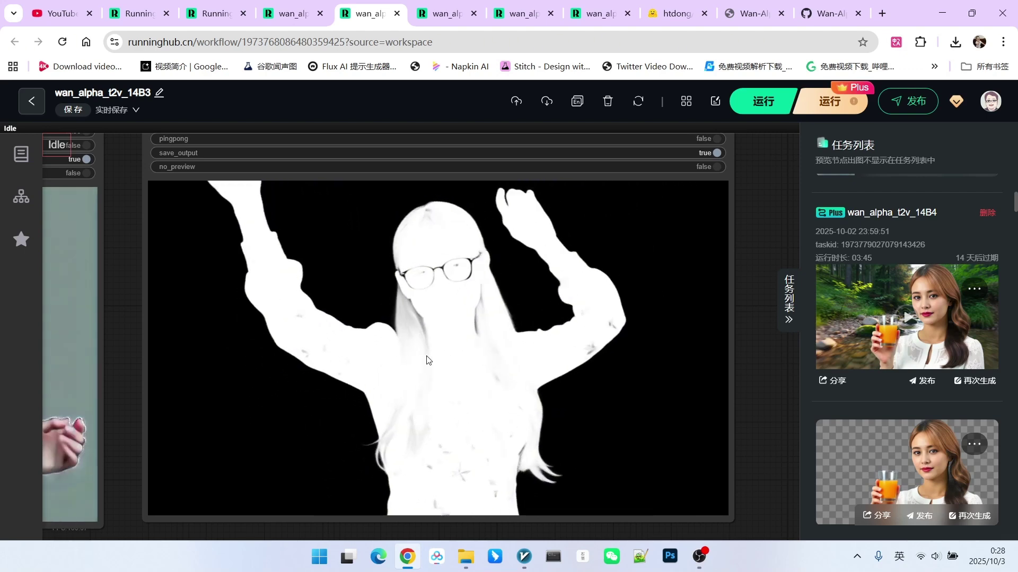
scroll(505, 364, down, 5)
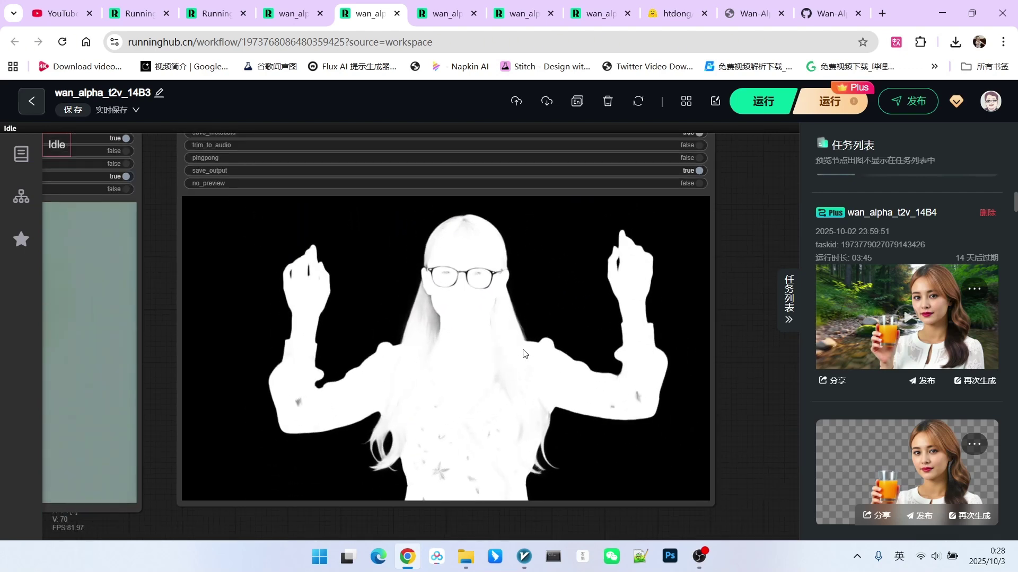
scroll(477, 381, down, 2)
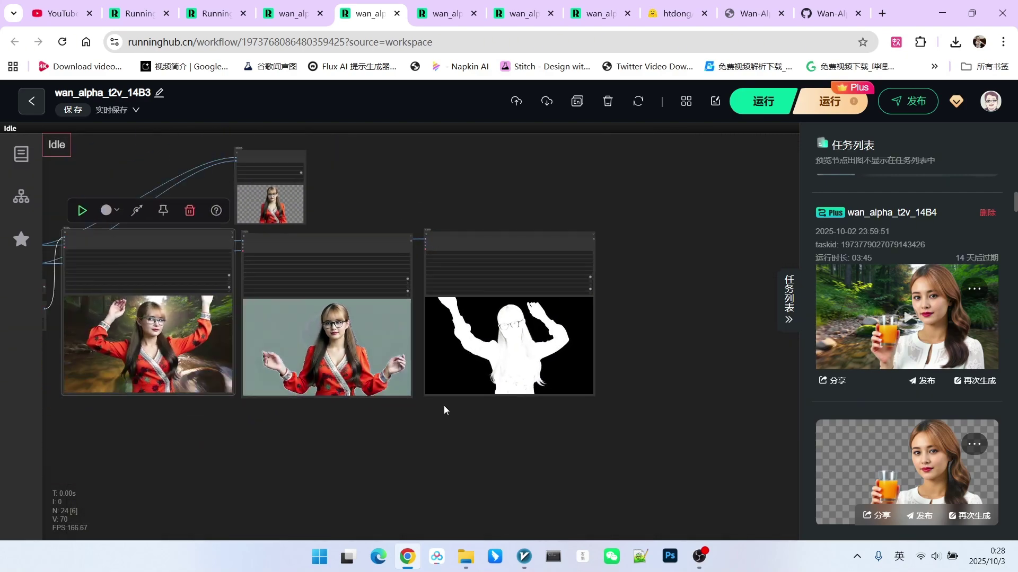
scroll(365, 418, up, 7)
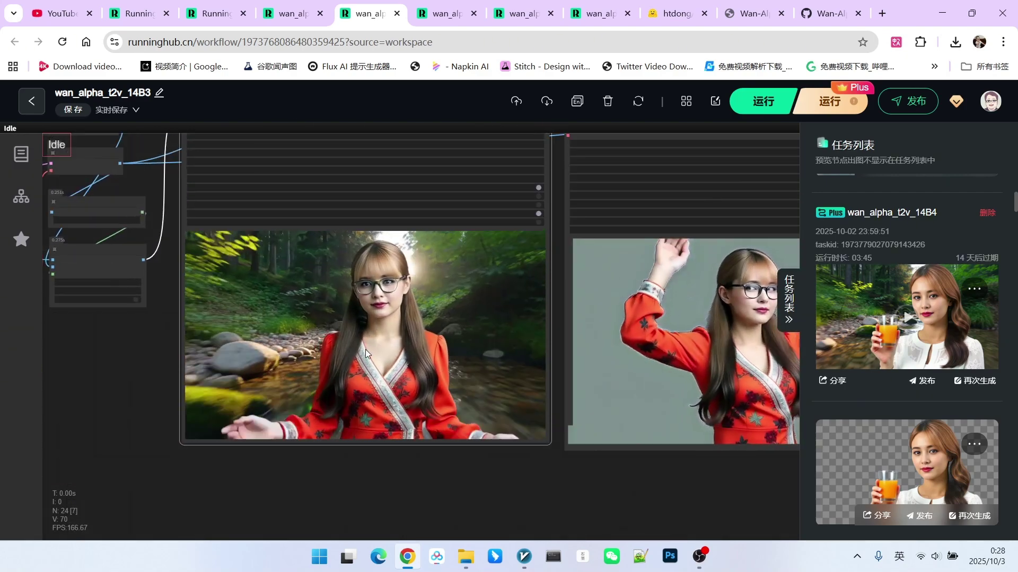
- Switch to the wan_alpha_t2v_14B4 workflow and examine the alpha mask video of the woman drinking orange juice
key(ctrl+Page_Up)
scroll(555, 342, up, 5)
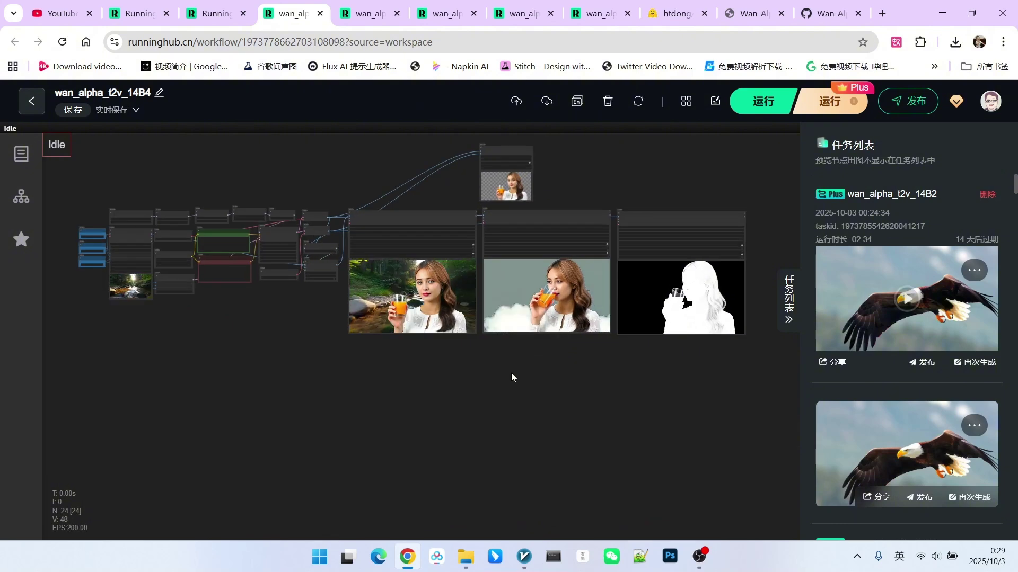
drag(613, 377, 400, 368)
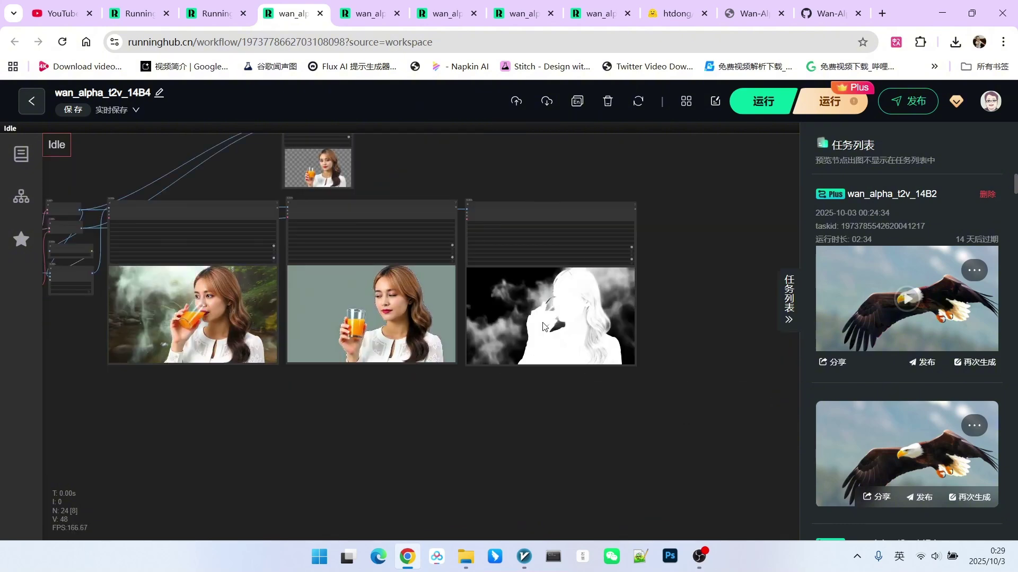
scroll(543, 317, up, 8)
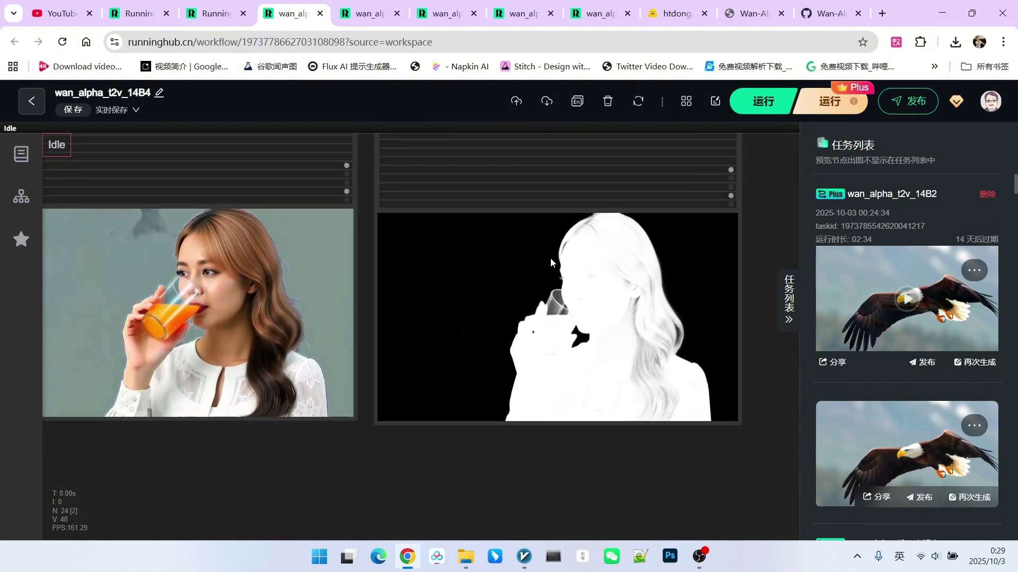
scroll(551, 318, up, 3)
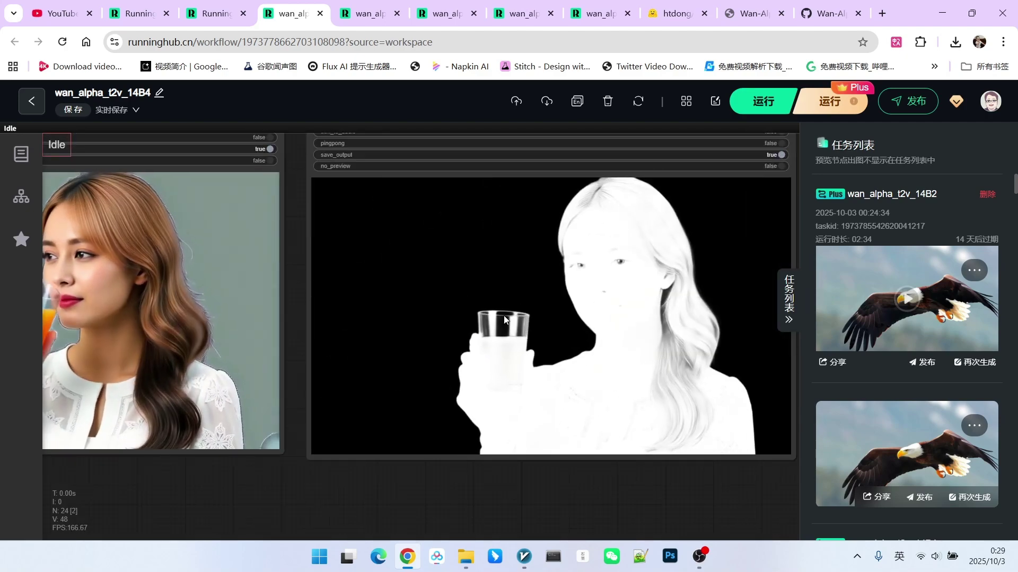
- Compare the transparent juice glass in the RGB video with its semi-transparent area in the alpha mask video
scroll(623, 253, down, 4)
scroll(306, 324, left, 3)
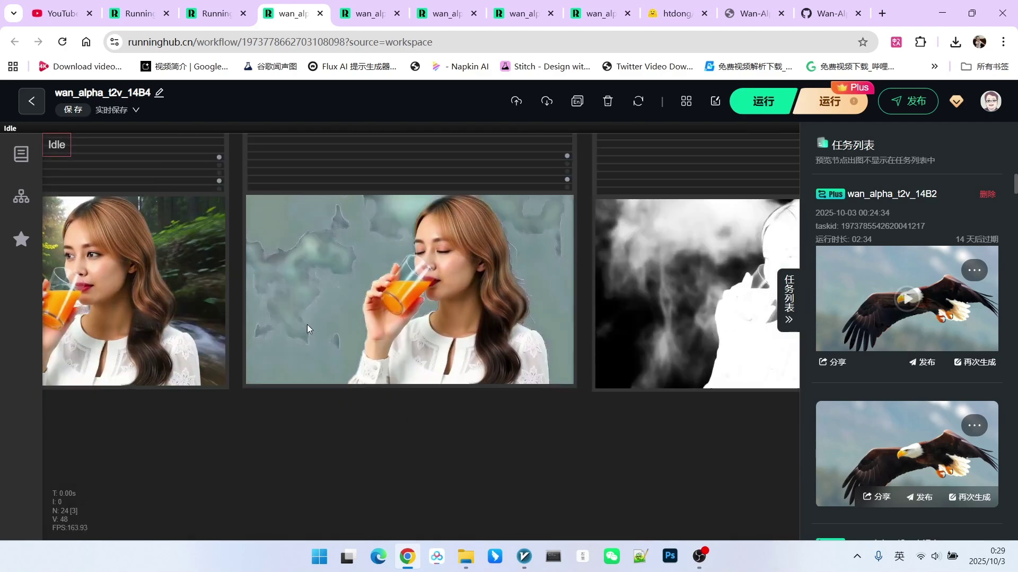
scroll(307, 324, up, 5)
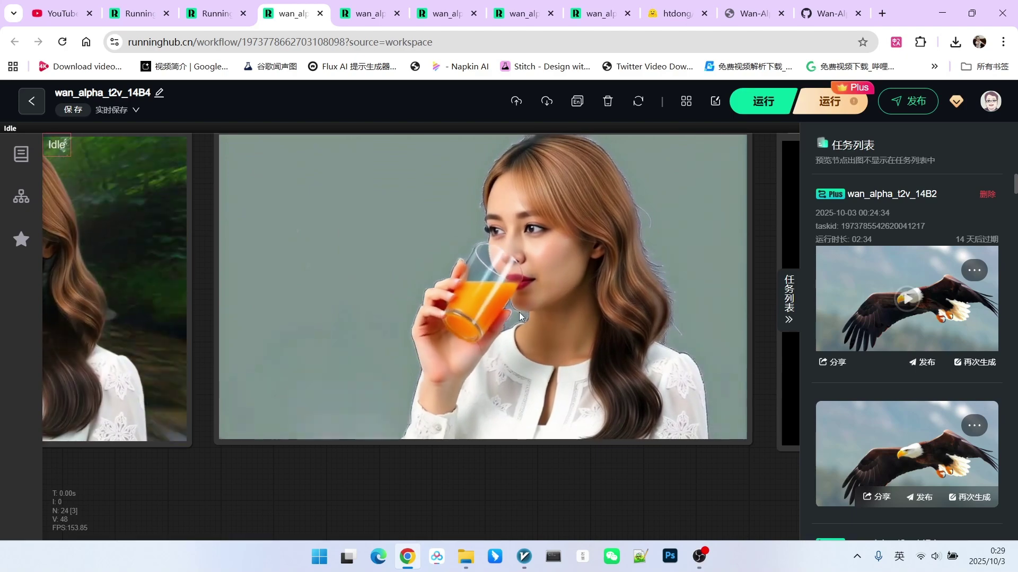
scroll(417, 314, down, 3)
scroll(514, 329, up, 3)
scroll(484, 288, up, 1)
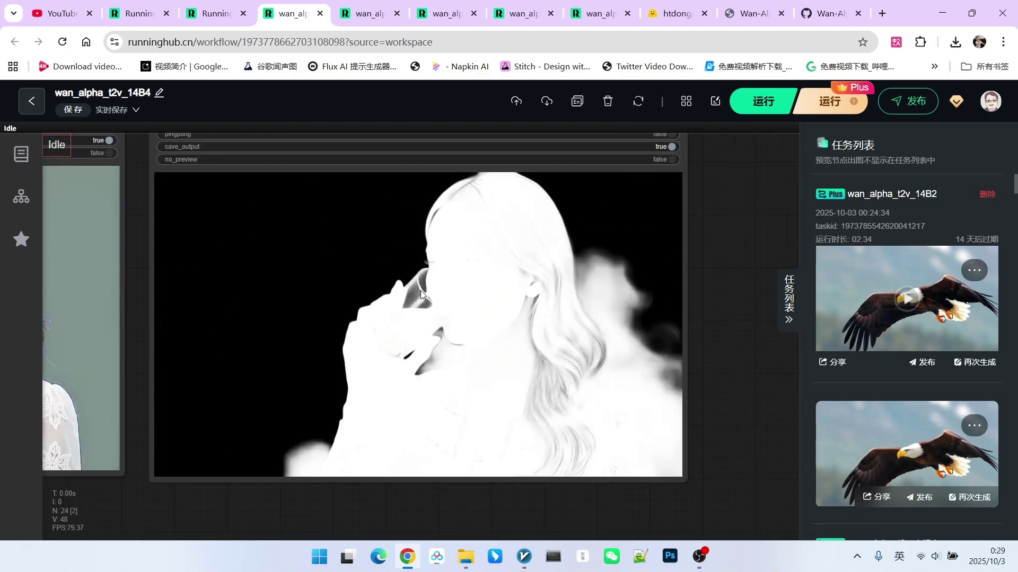
scroll(526, 317, down, 2)
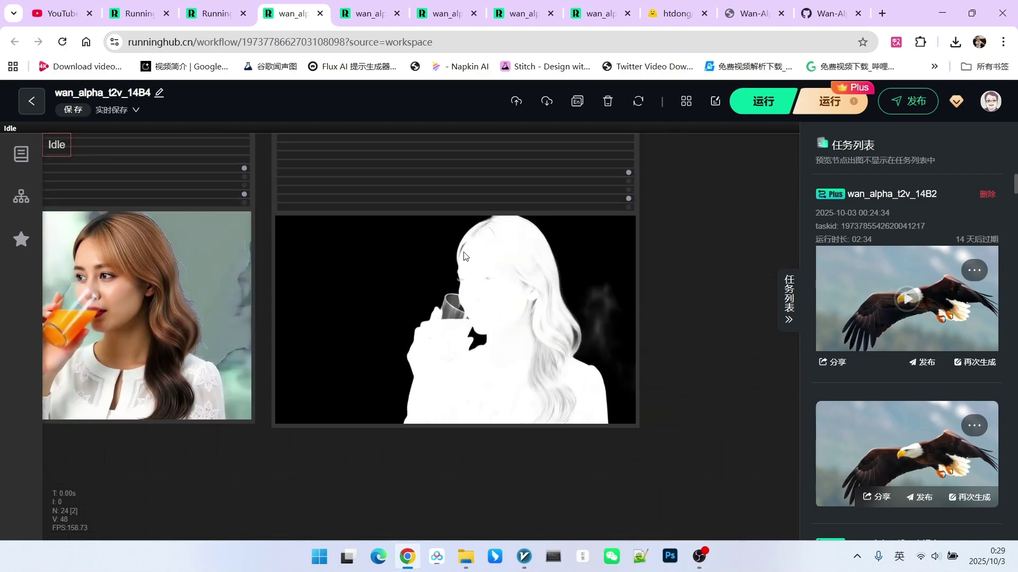
- Watch the juice-drinking woman composited over the forest stream, checking how the background shows through the glass
scroll(538, 289, down, 10)
drag(214, 356, 383, 362)
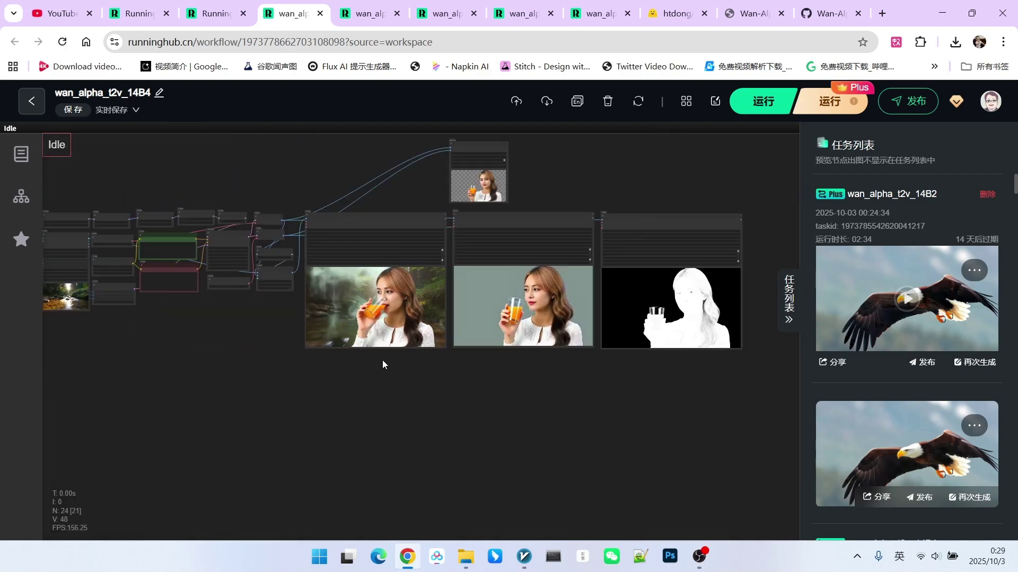
scroll(363, 305, up, 10)
scroll(344, 274, up, 4)
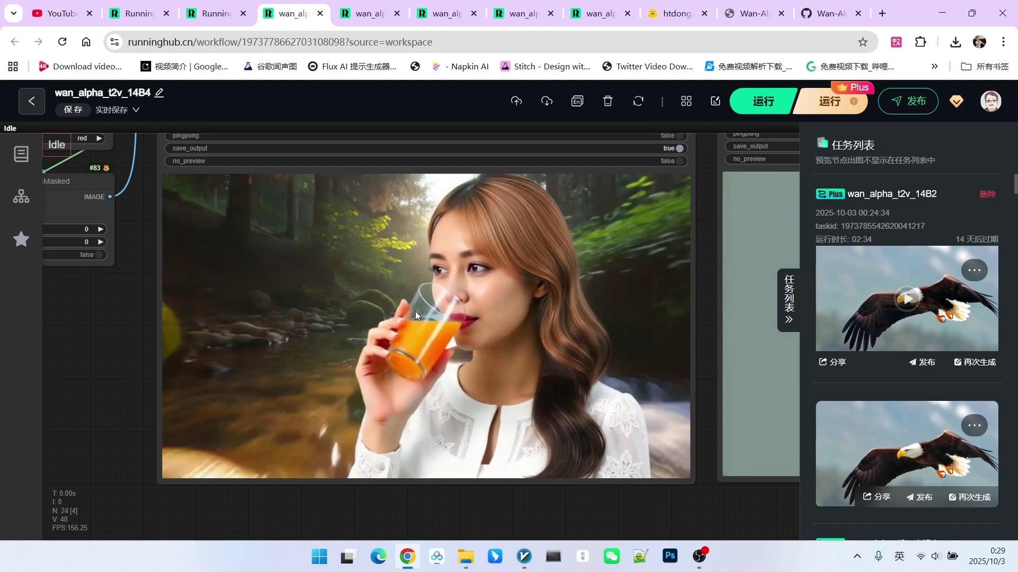
scroll(400, 265, up, 2)
scroll(463, 272, down, 1)
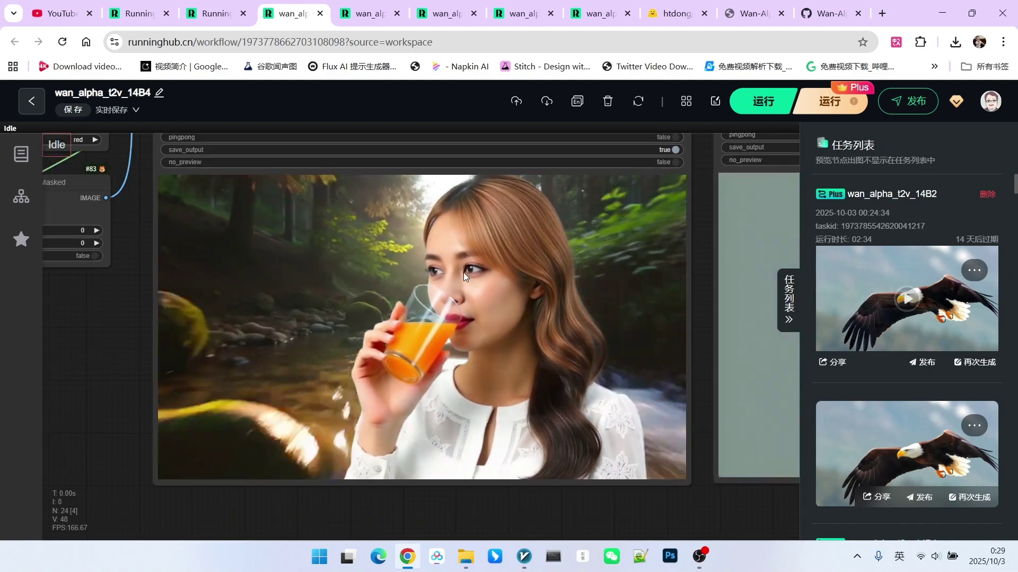
scroll(461, 274, up, 3)
scroll(510, 265, down, 1)
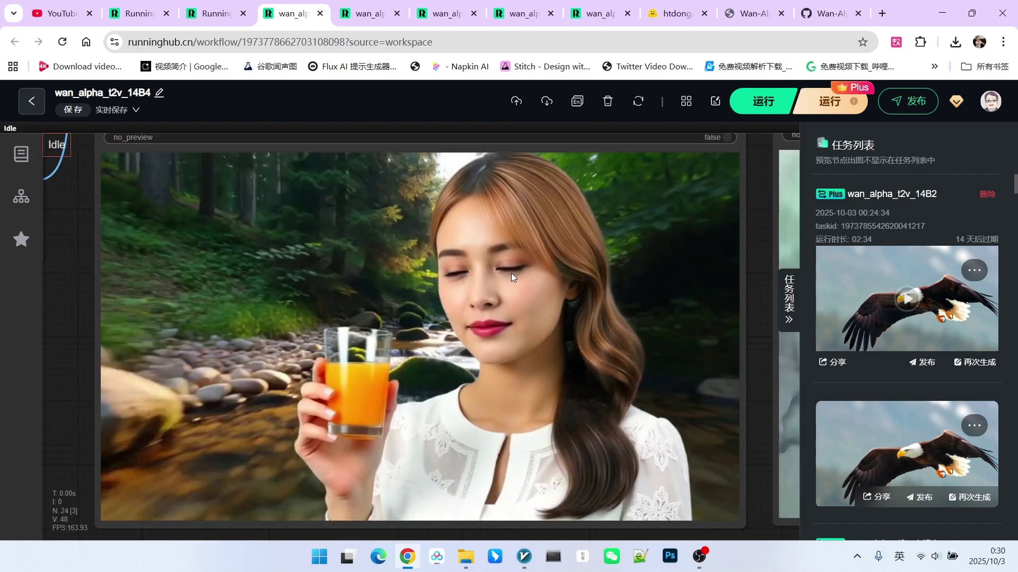
scroll(588, 408, up, 2)
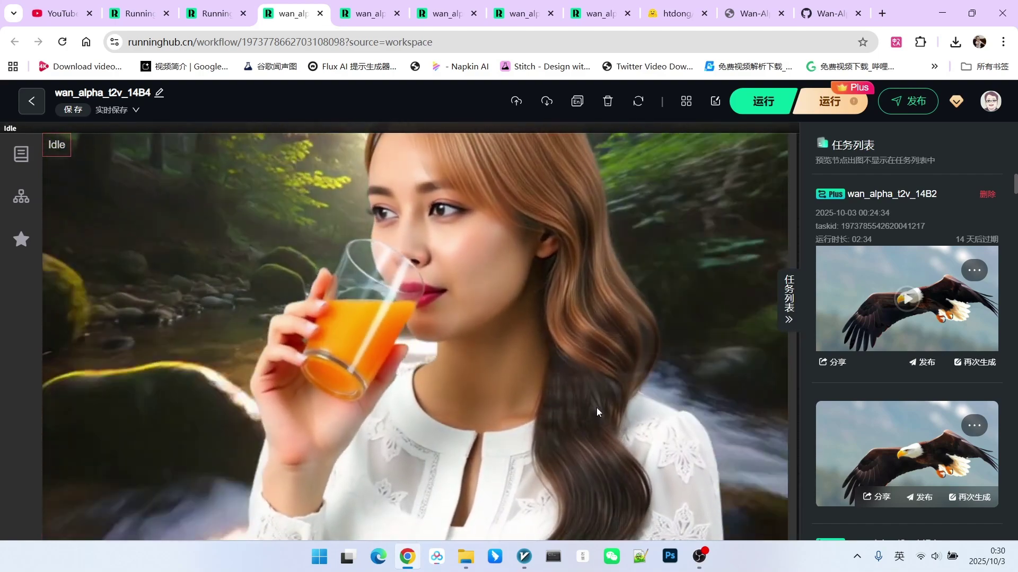
scroll(618, 290, down, 5)
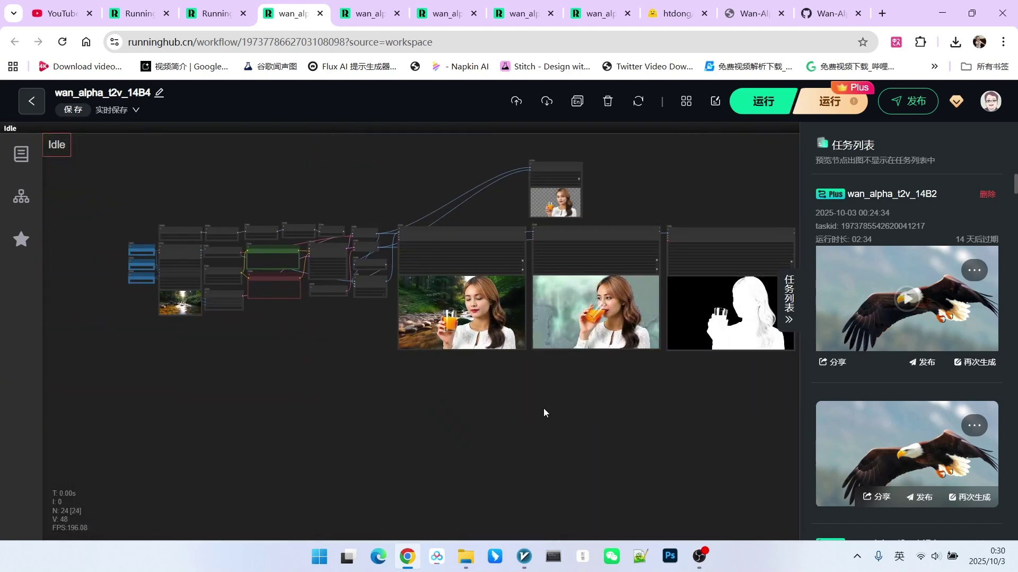
drag(605, 400, 586, 414)
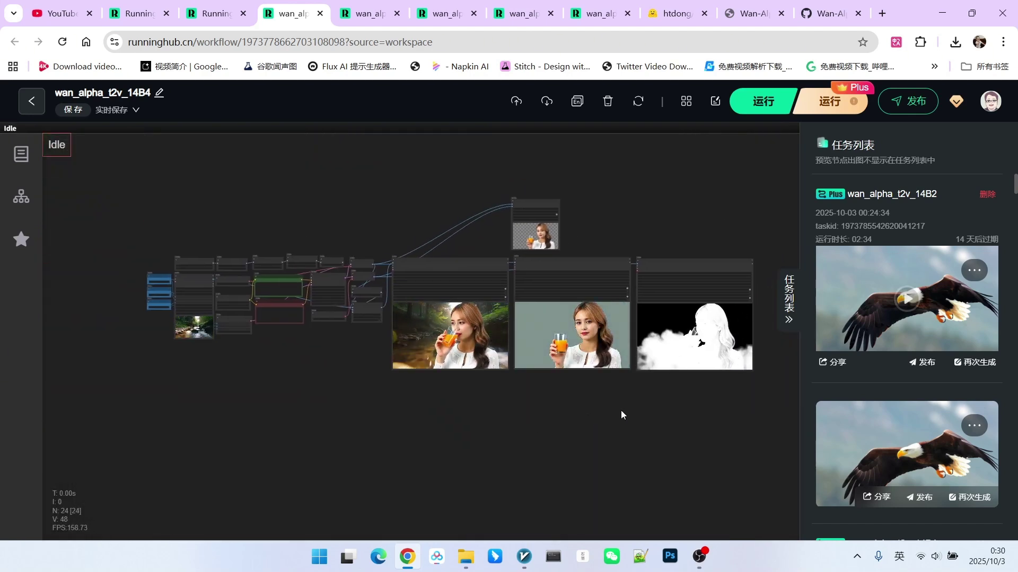